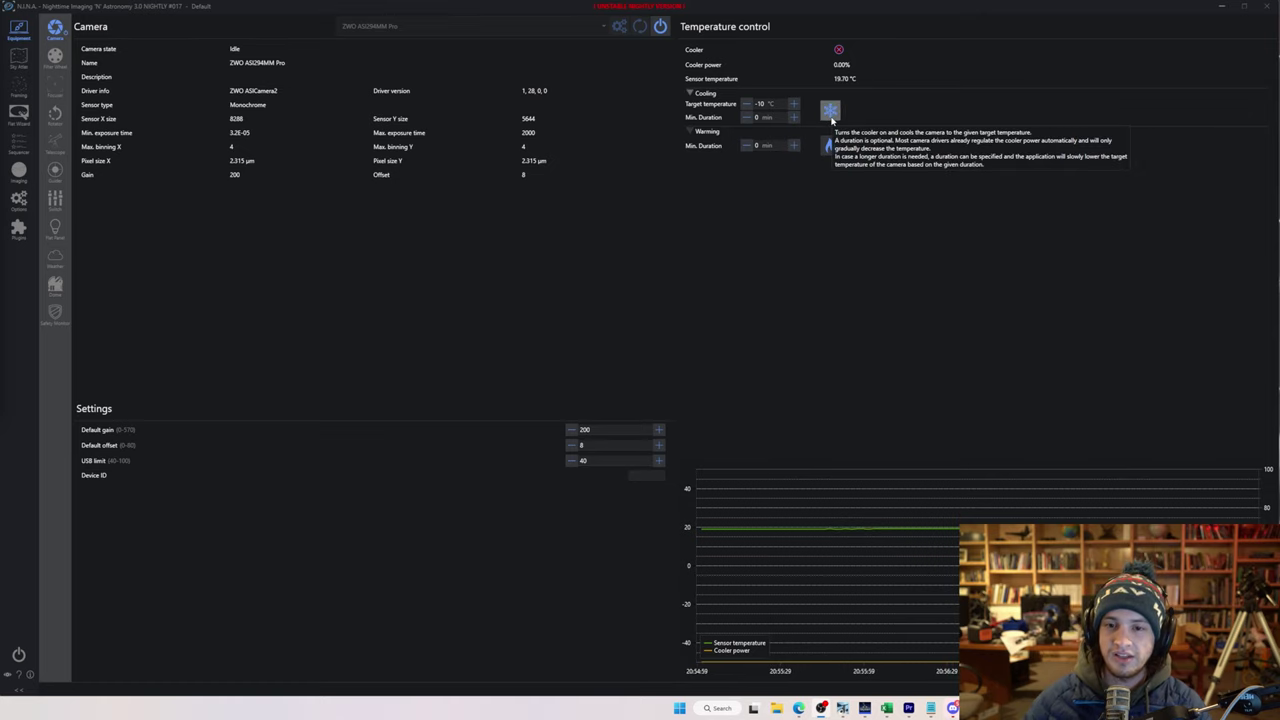
pyautogui.click(831, 112)
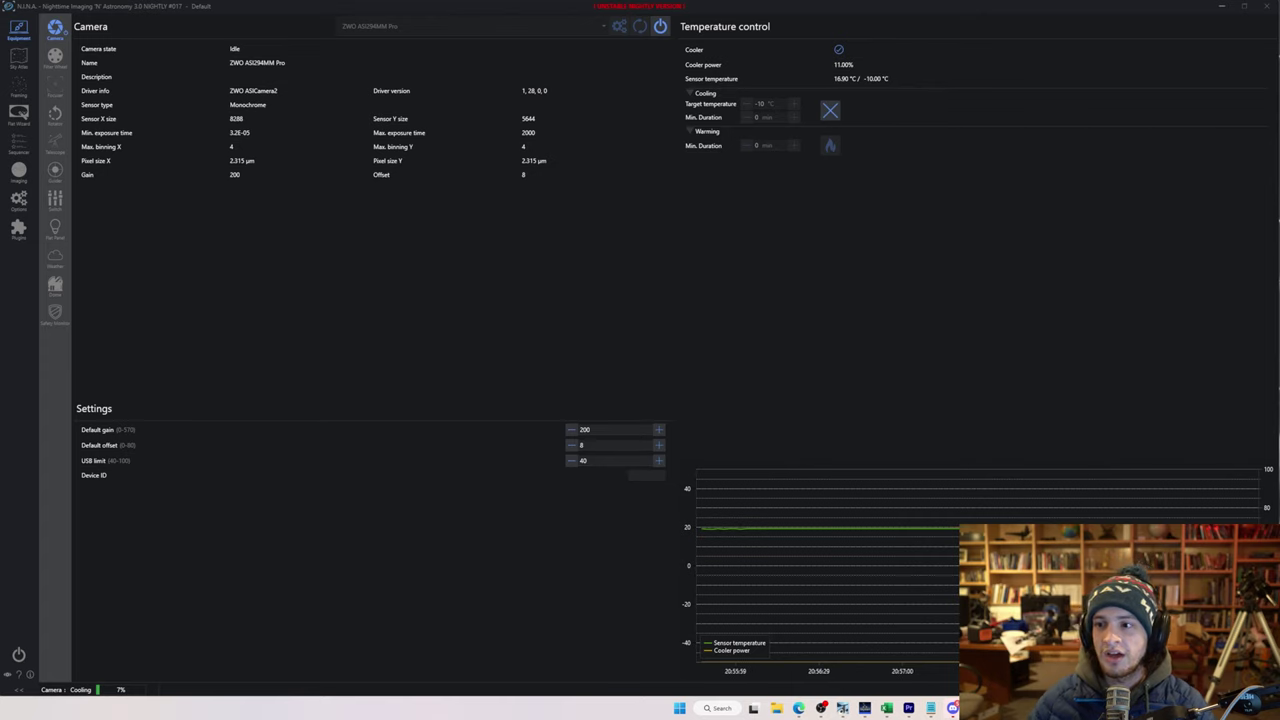
# Add a new sequence target that cools the camera and leaves the mount parked
pyautogui.click(13, 146)
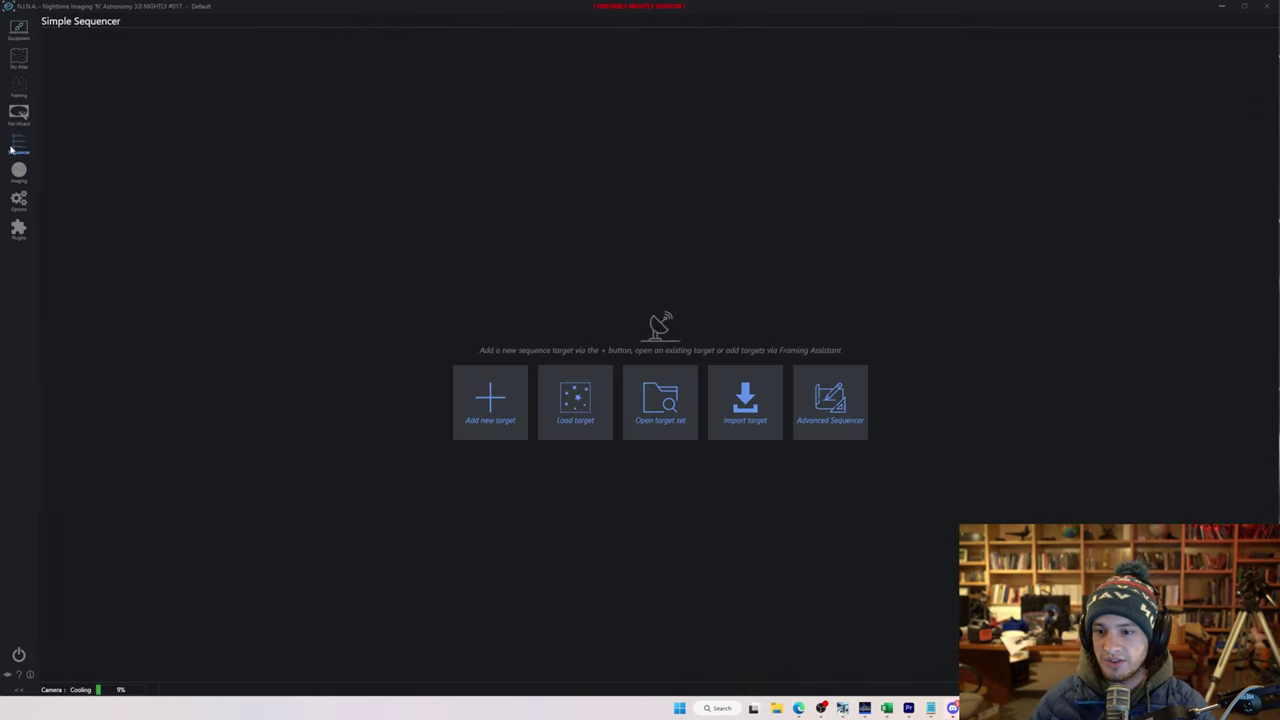
pyautogui.click(510, 392)
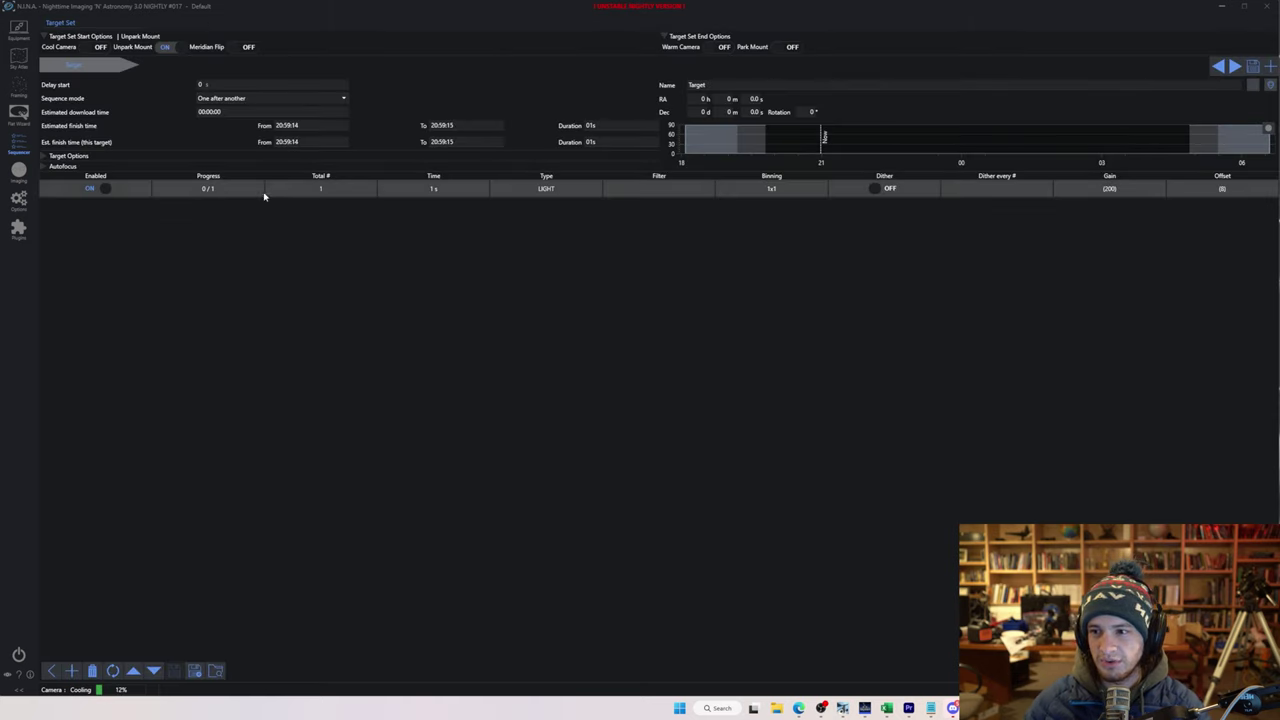
pyautogui.click(92, 47)
pyautogui.click(168, 48)
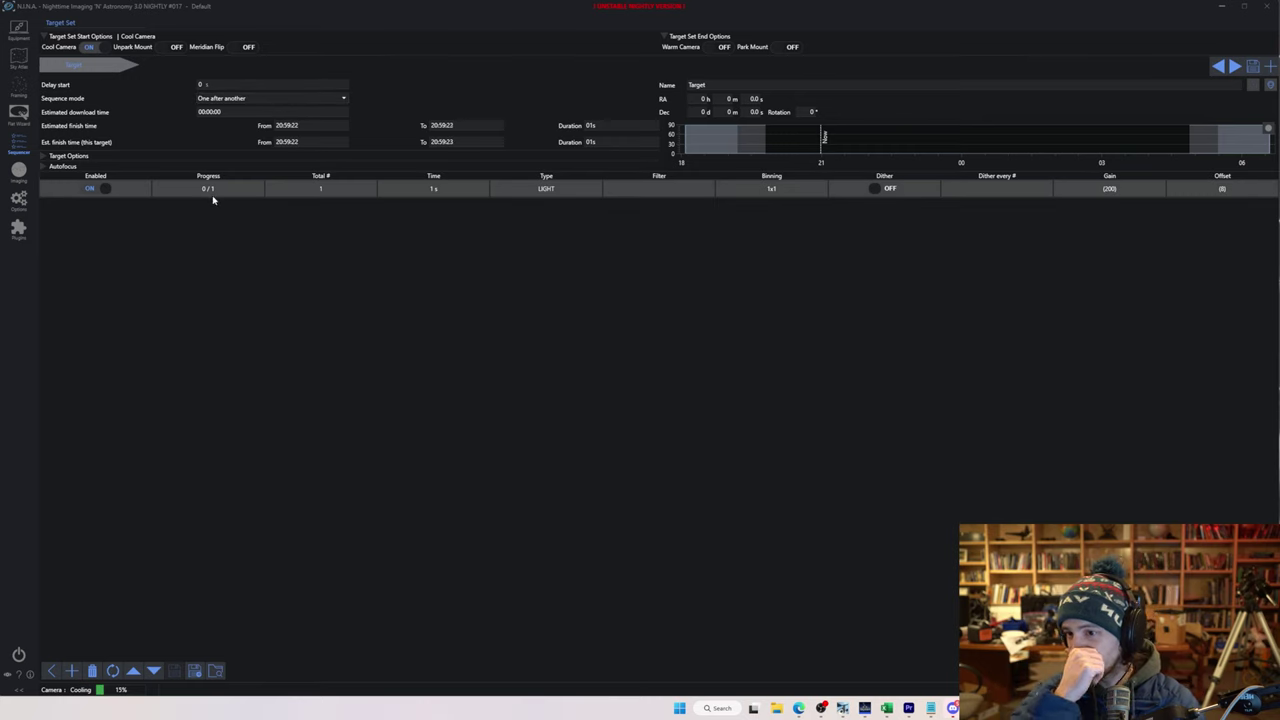
# Set the exposure row's frame type to DARK with 64 frames
pyautogui.click(560, 191)
pyautogui.click(589, 190)
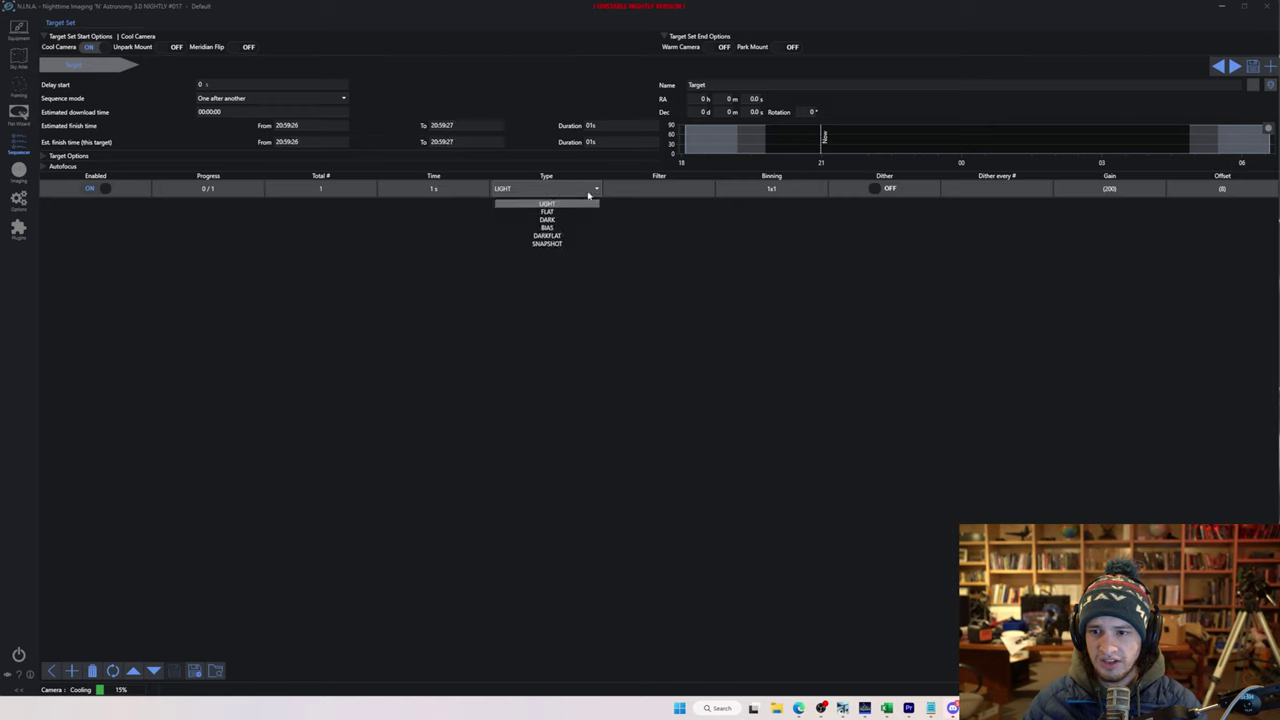
pyautogui.click(565, 221)
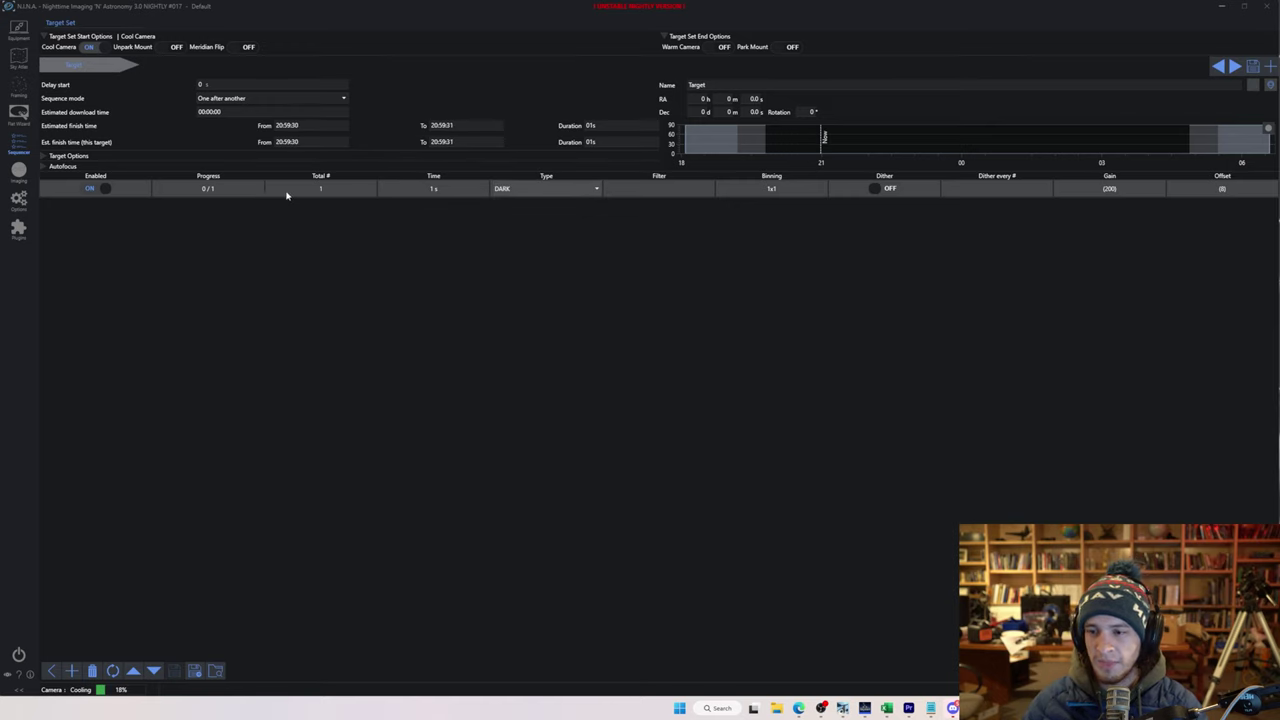
pyautogui.click(326, 188)
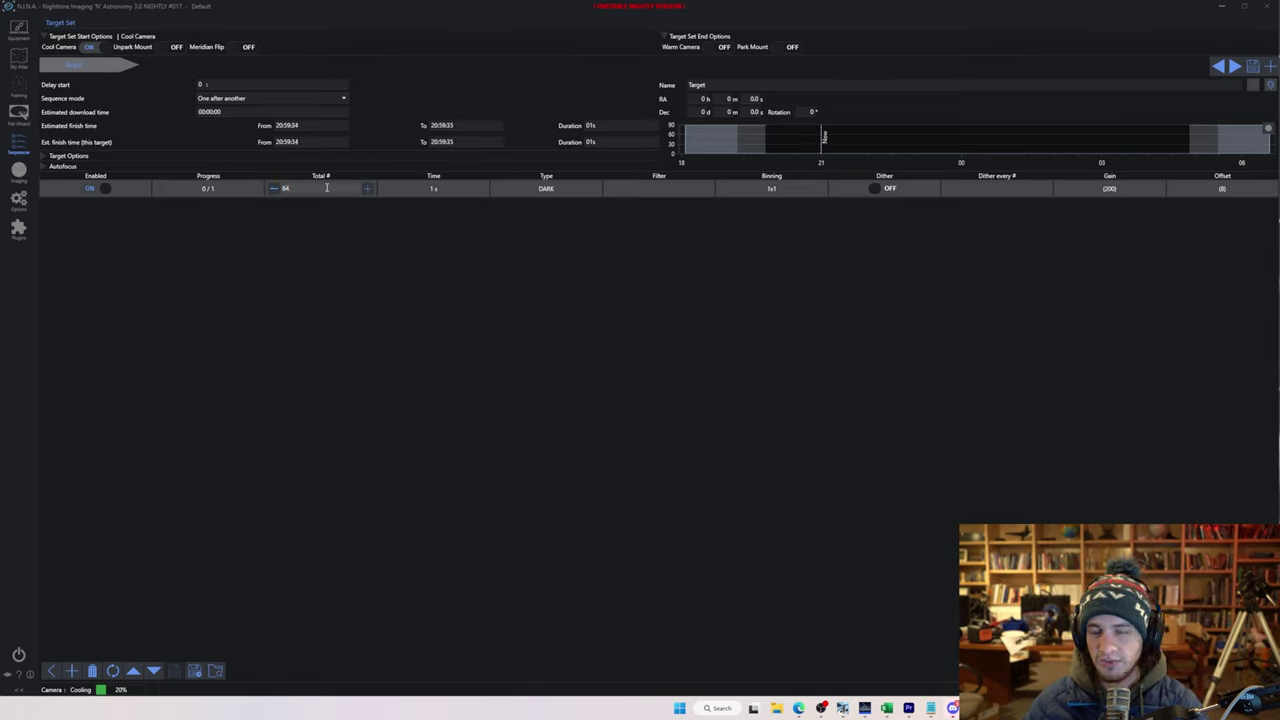
pyautogui.press('Return')
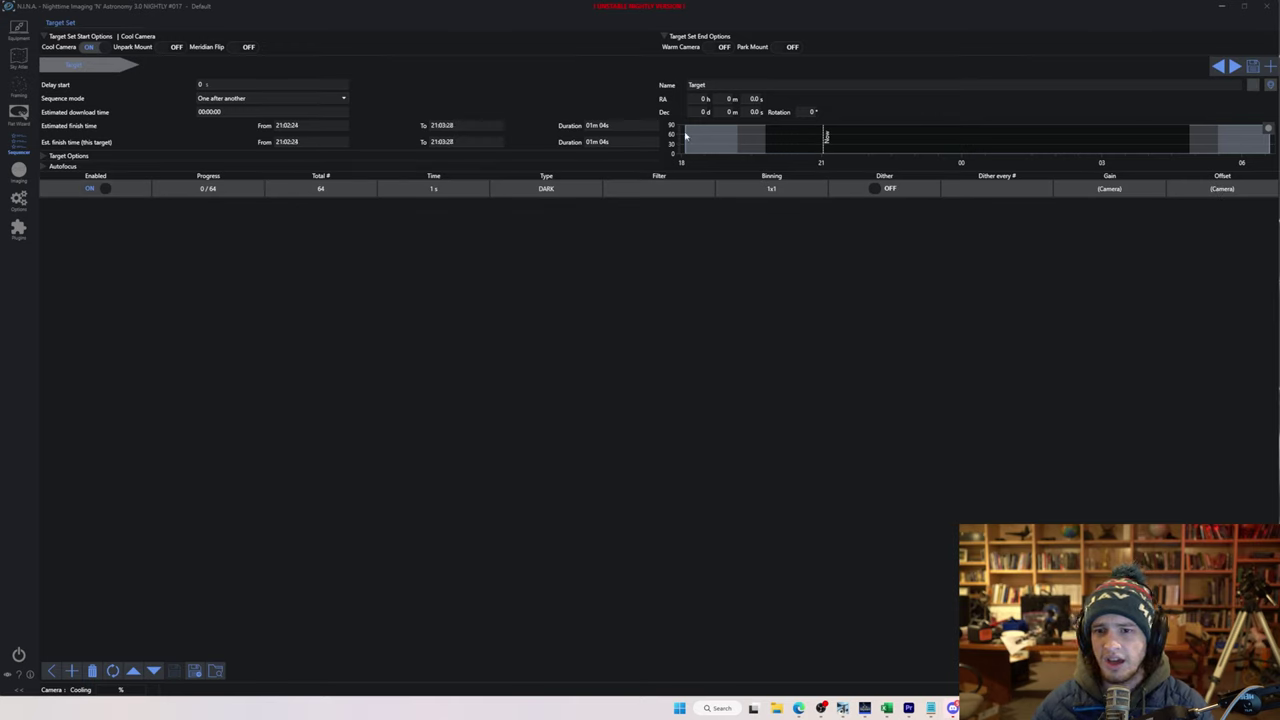
# Rename the target to 'DarkLibrary2023' and add more DARK exposure rows
pyautogui.doubleClick(716, 85)
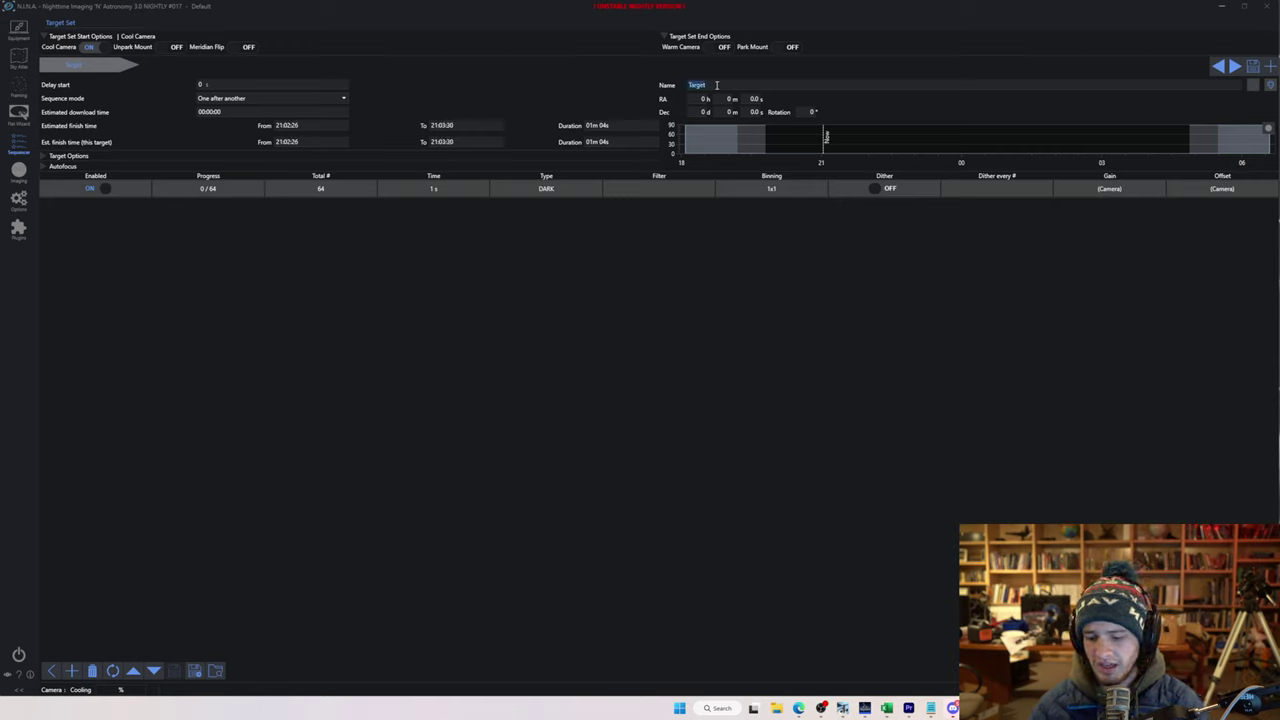
pyautogui.write('DarkLibrary')
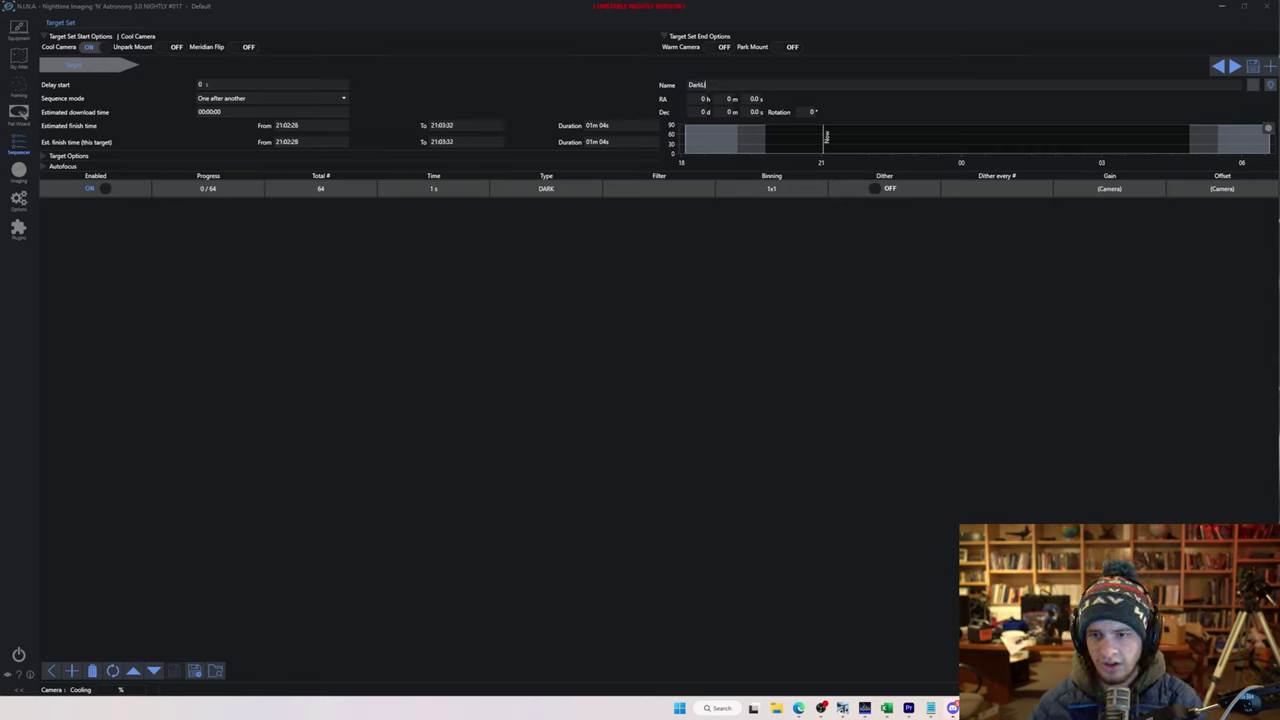
pyautogui.write('2023')
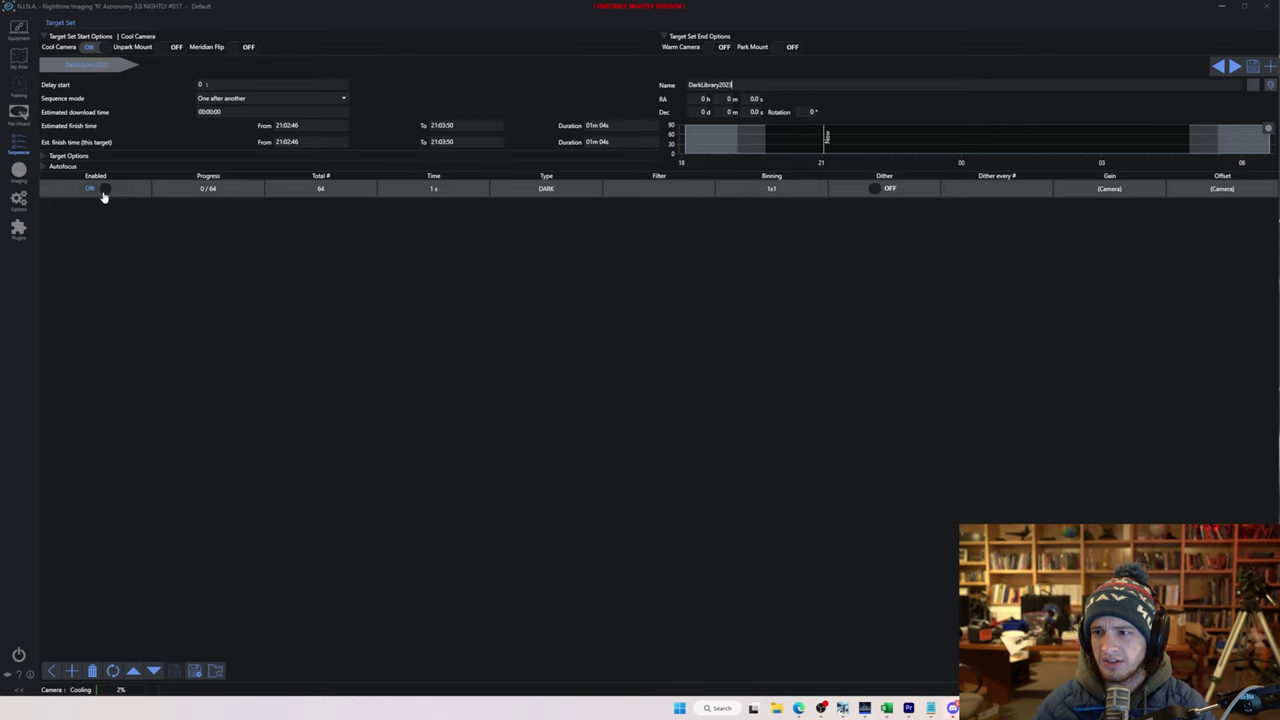
pyautogui.click(71, 670)
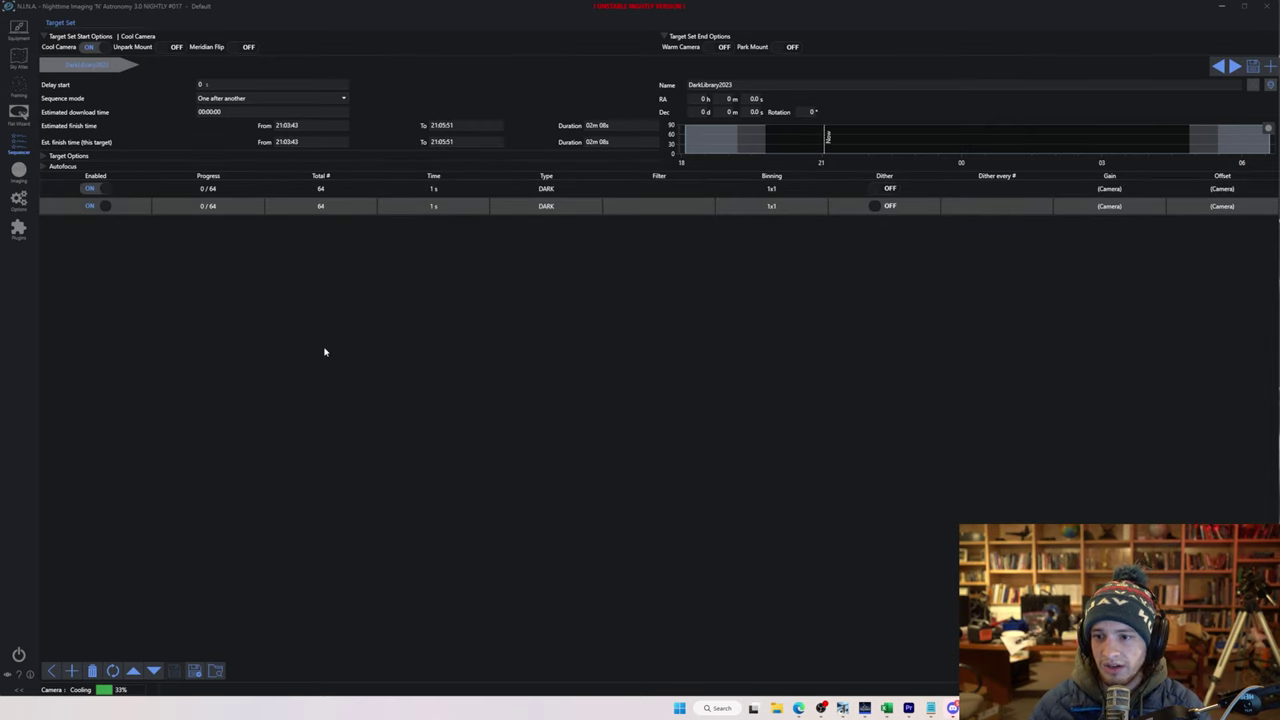
pyautogui.doubleClick(71, 670)
pyautogui.click(71, 670)
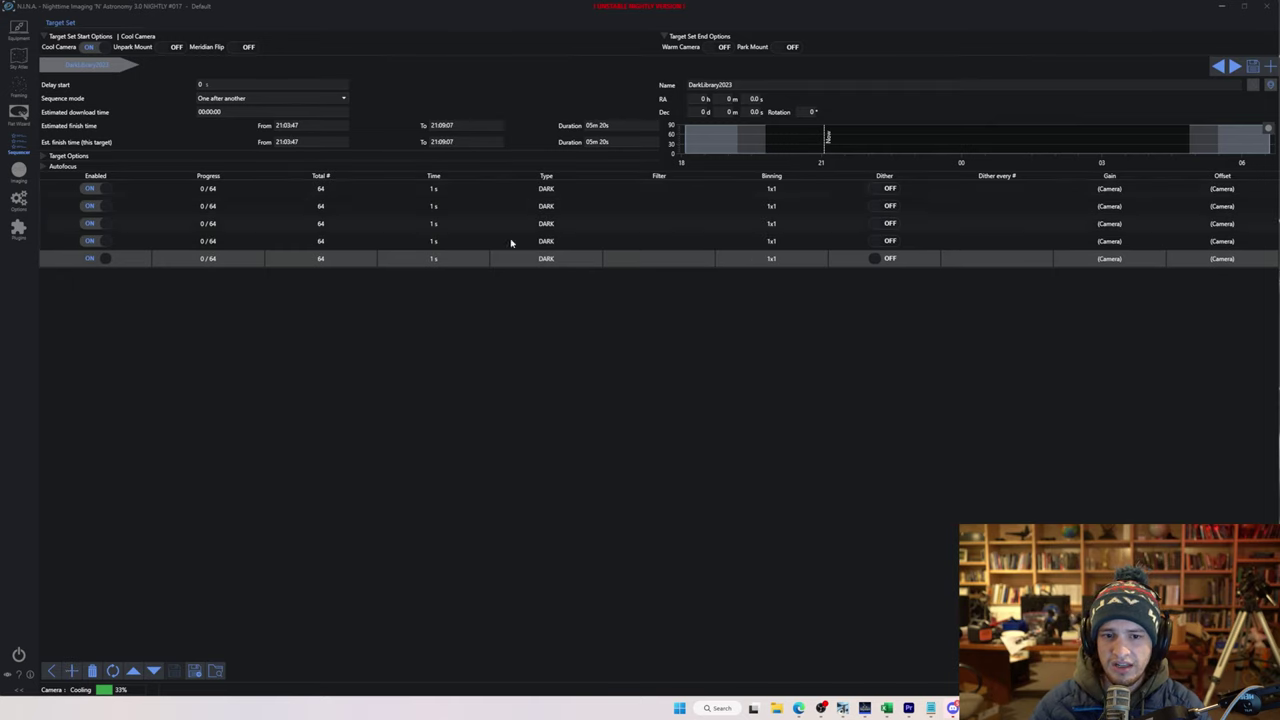
# Set the second, third and fourth rows' exposure times to 2, 5 and 10 s
pyautogui.click(430, 206)
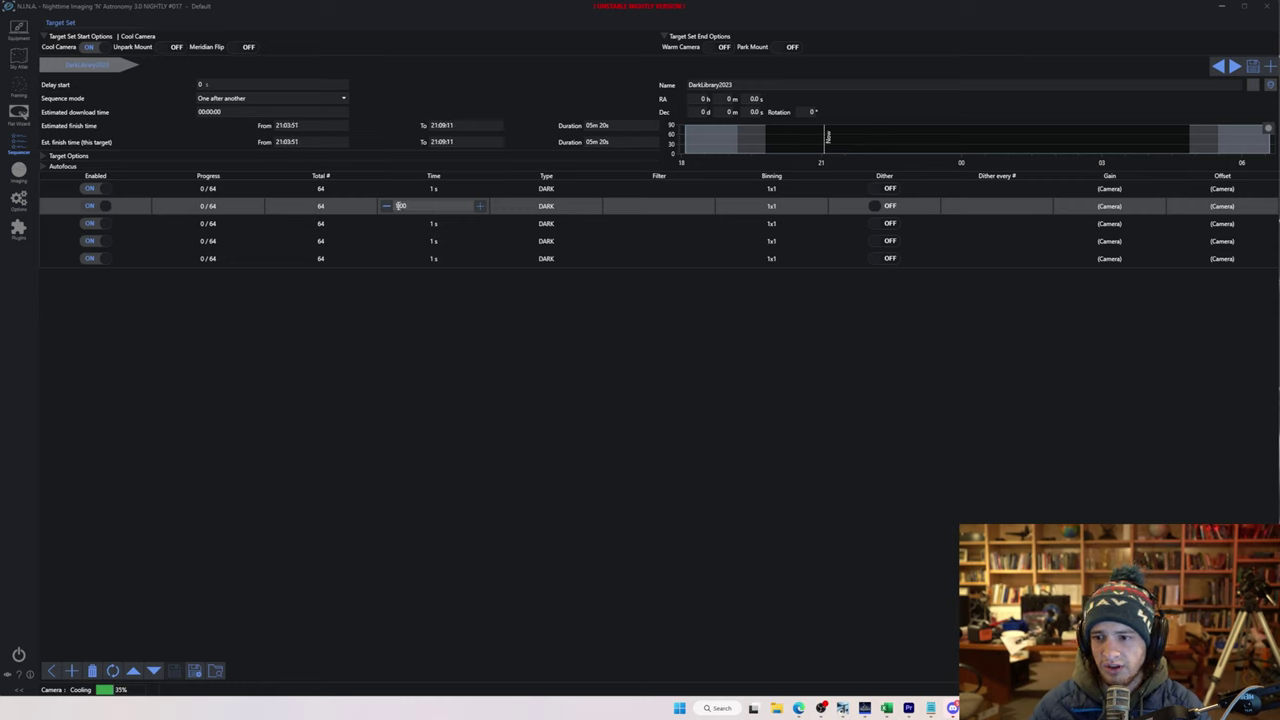
pyautogui.write('2')
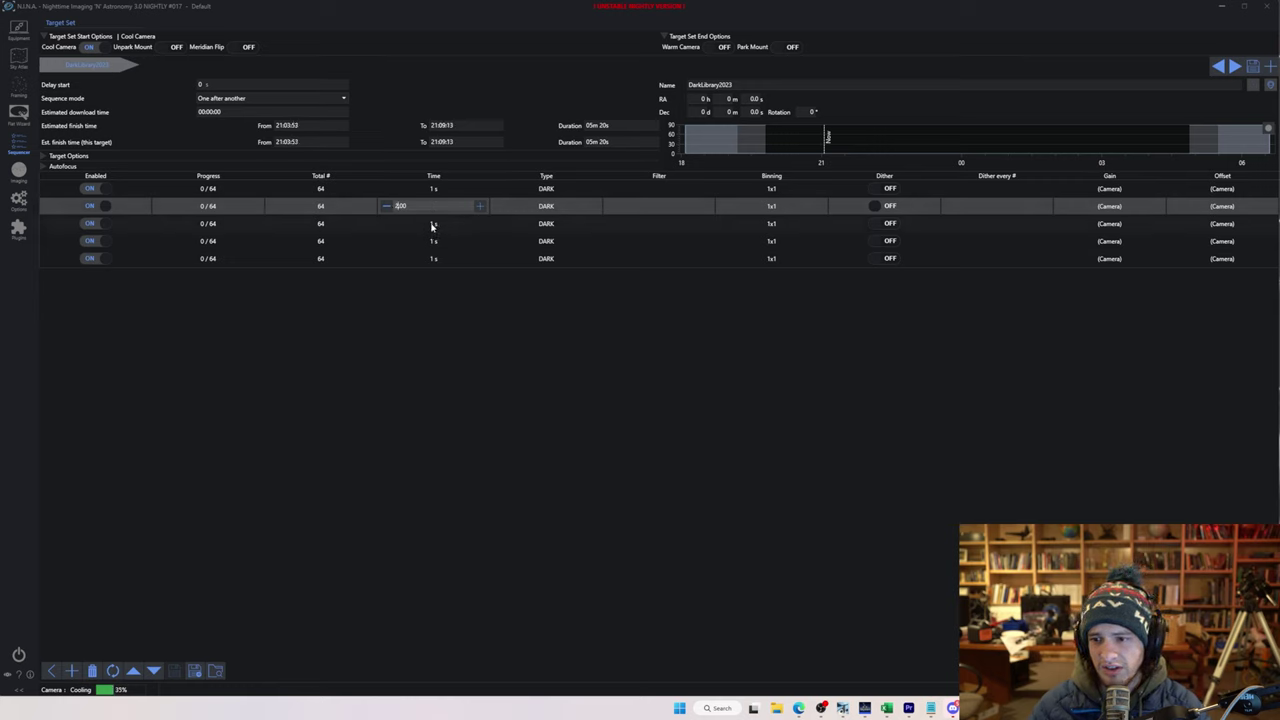
pyautogui.click(432, 224)
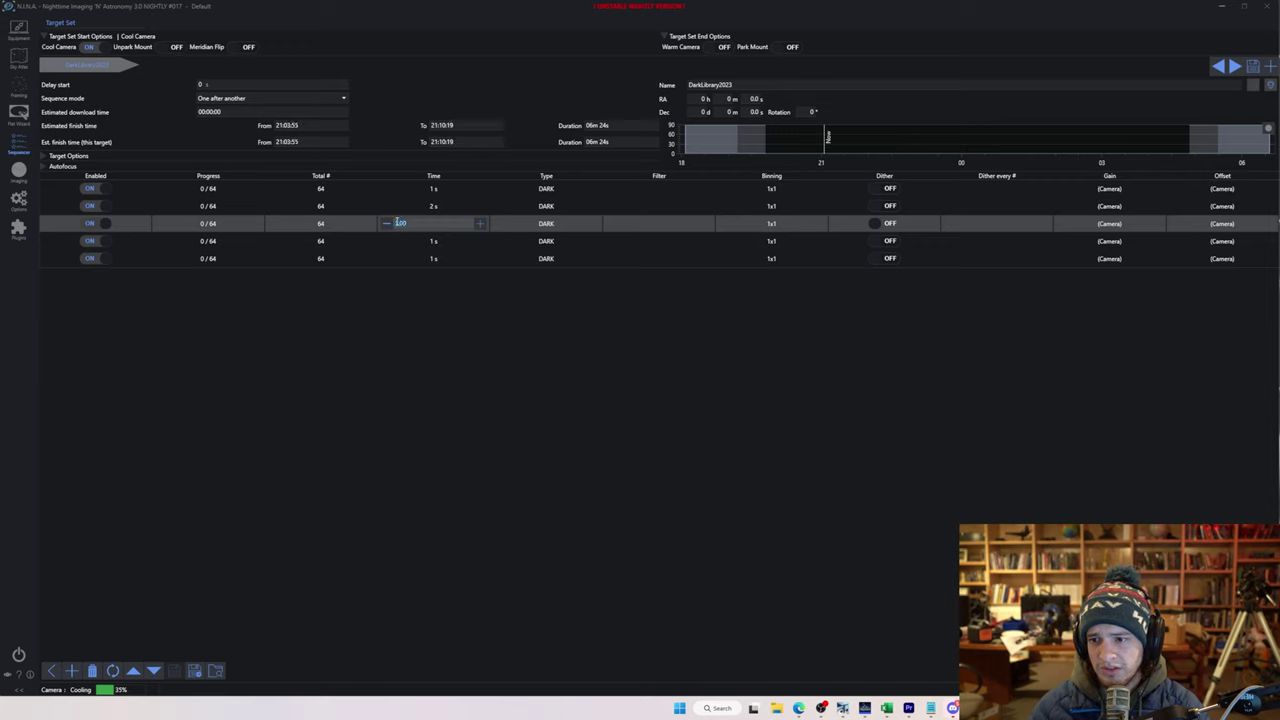
pyautogui.write('3')
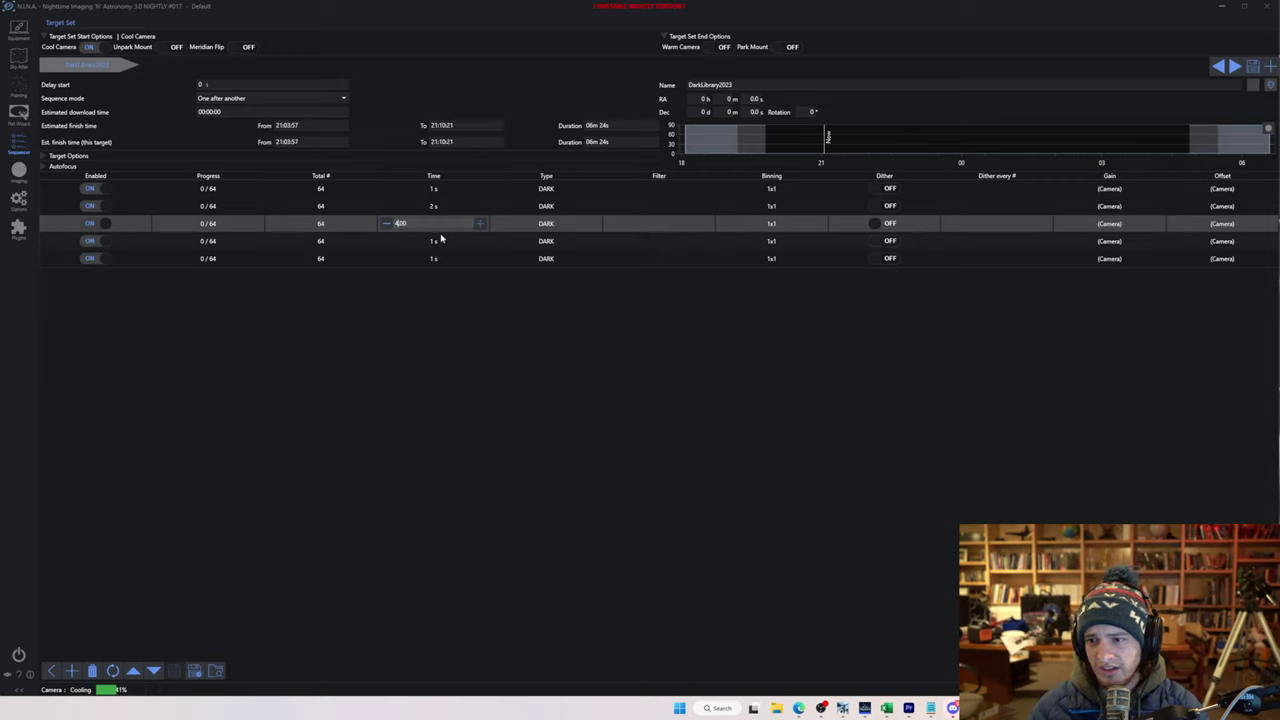
pyautogui.write('5')
pyautogui.click(398, 240)
pyautogui.write('10')
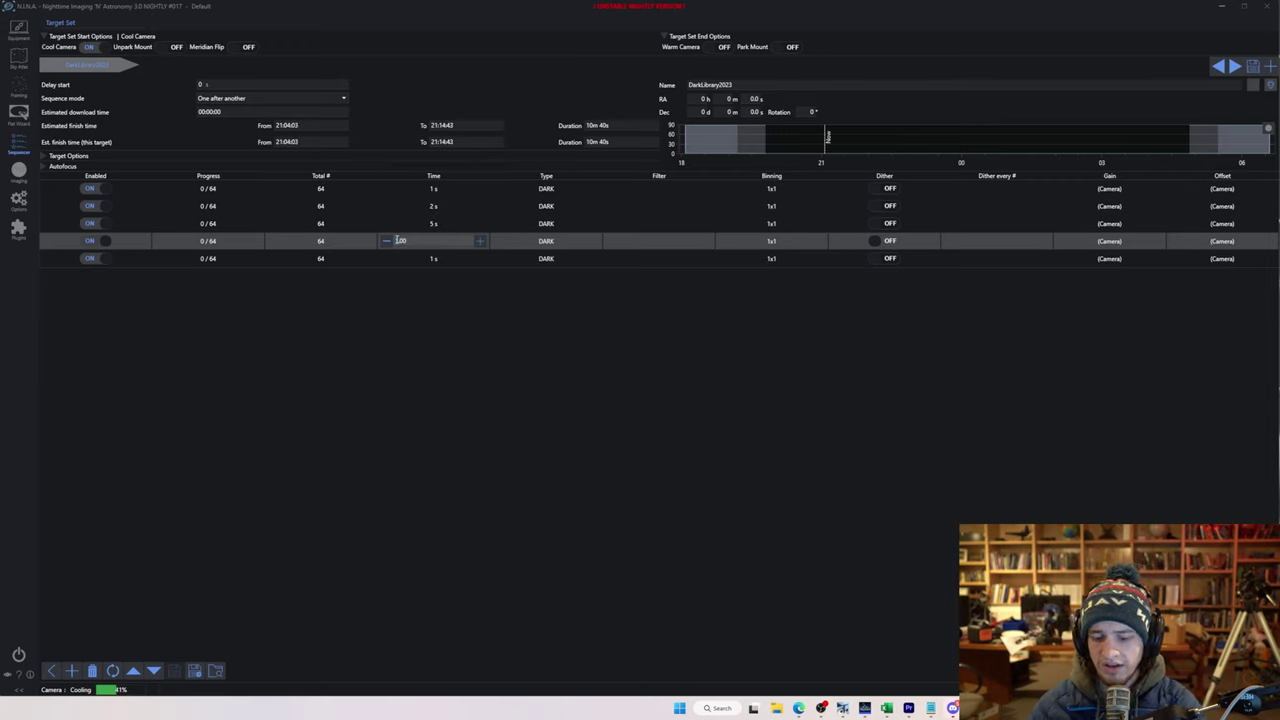
pyautogui.click(398, 258)
# Add further DARK rows and give them 30, 60 and 120 s exposure times
pyautogui.click(72, 670)
pyautogui.click(72, 670)
pyautogui.click(72, 670)
pyautogui.click(72, 670)
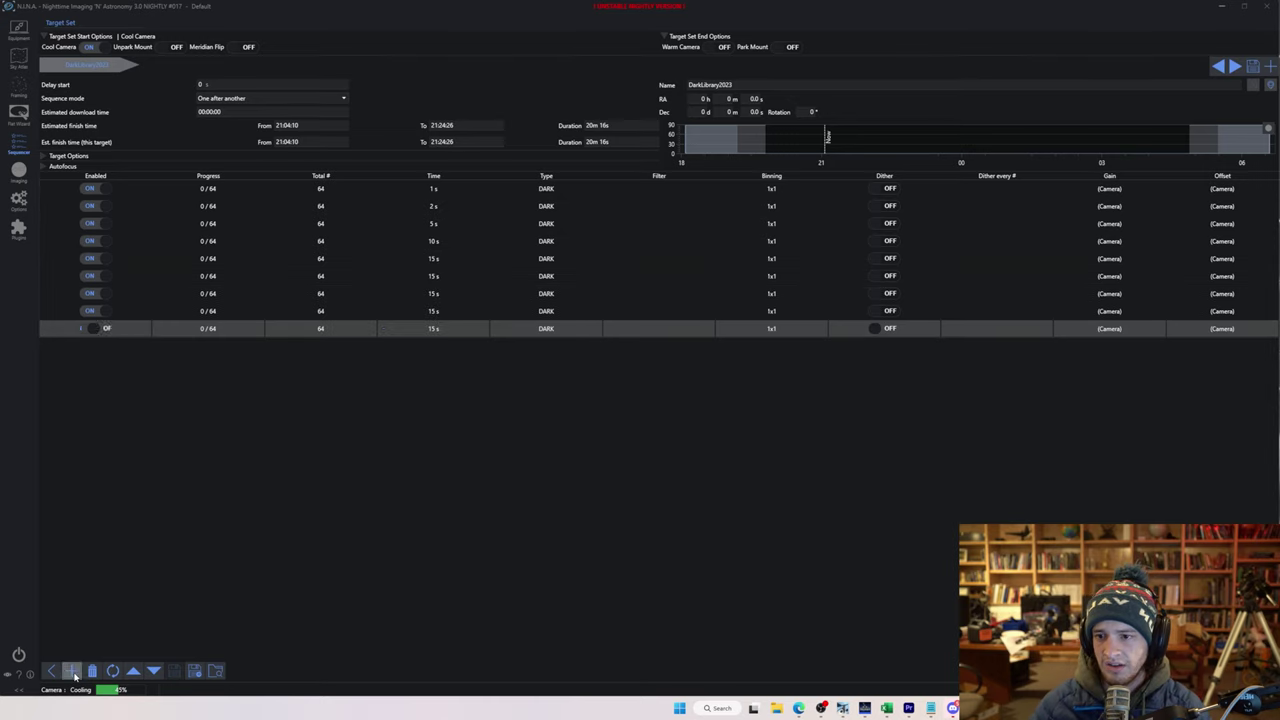
pyautogui.click(72, 670)
pyautogui.click(433, 279)
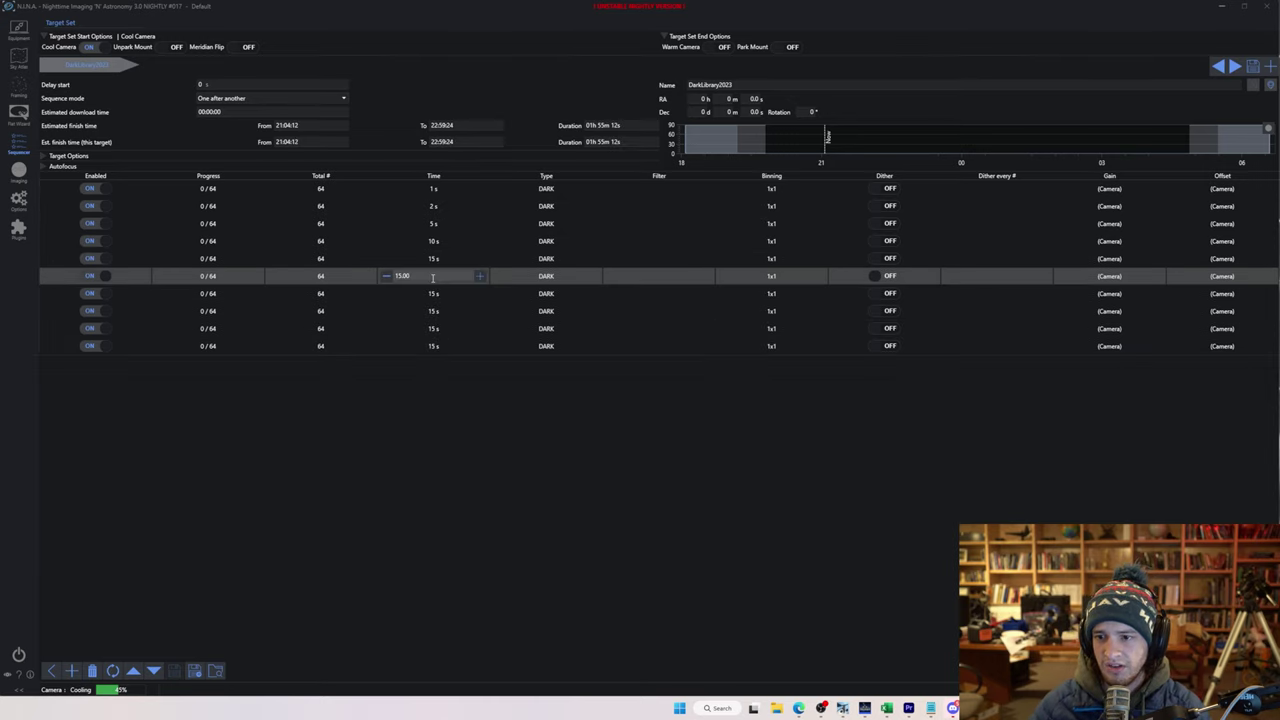
pyautogui.write('30')
pyautogui.click(442, 293)
pyautogui.write('60')
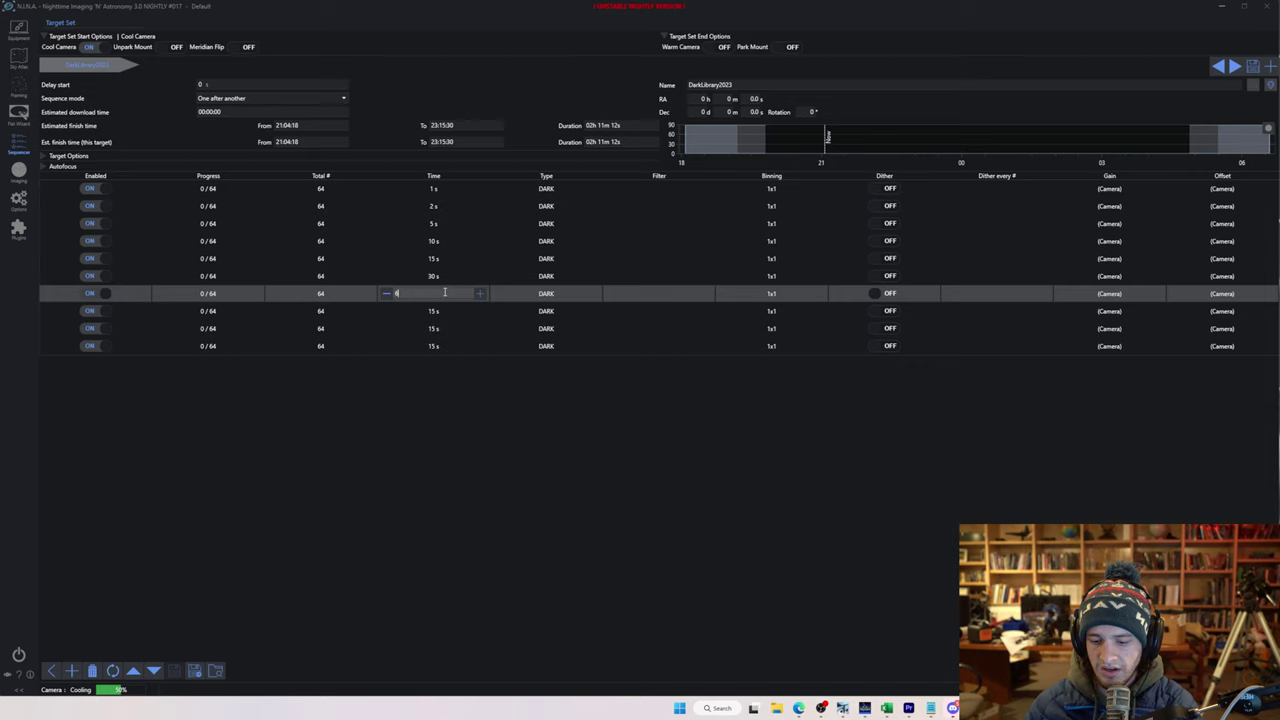
pyautogui.click(450, 312)
pyautogui.write('120')
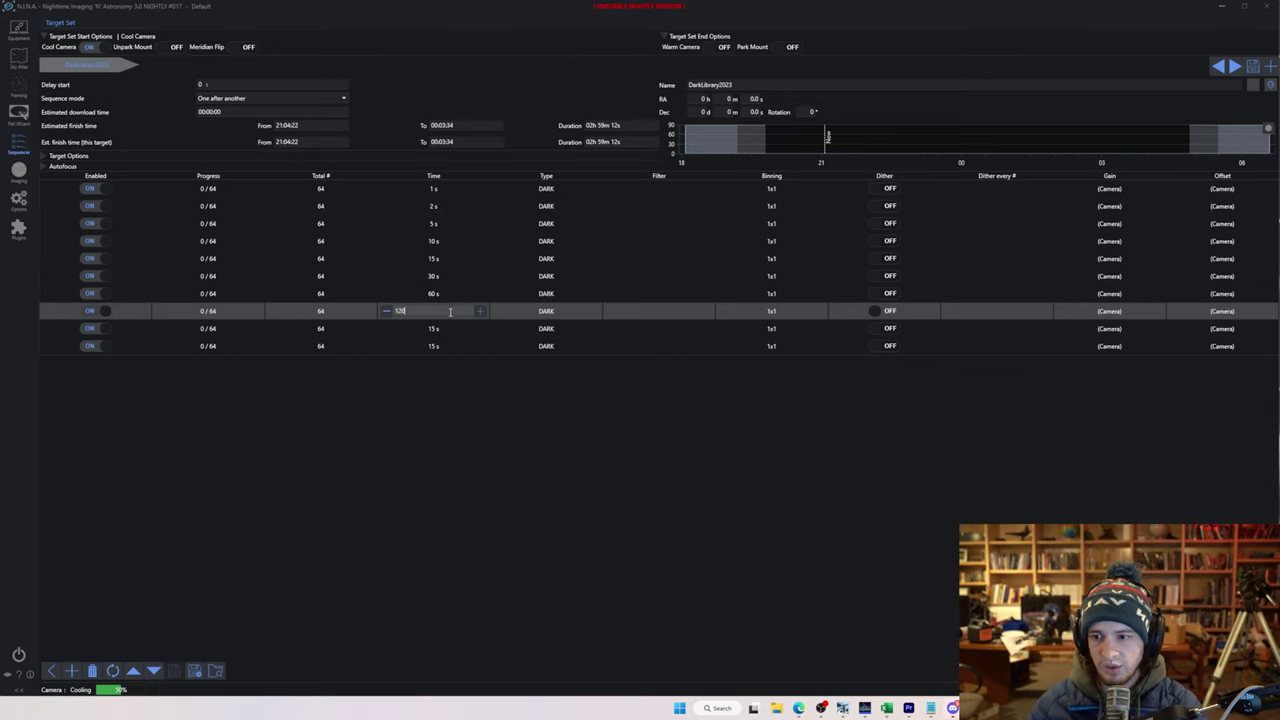
# Enter 180, 240, 300, 600 and 900 s for the ninth through last dark rows
pyautogui.click(444, 328)
pyautogui.write('180')
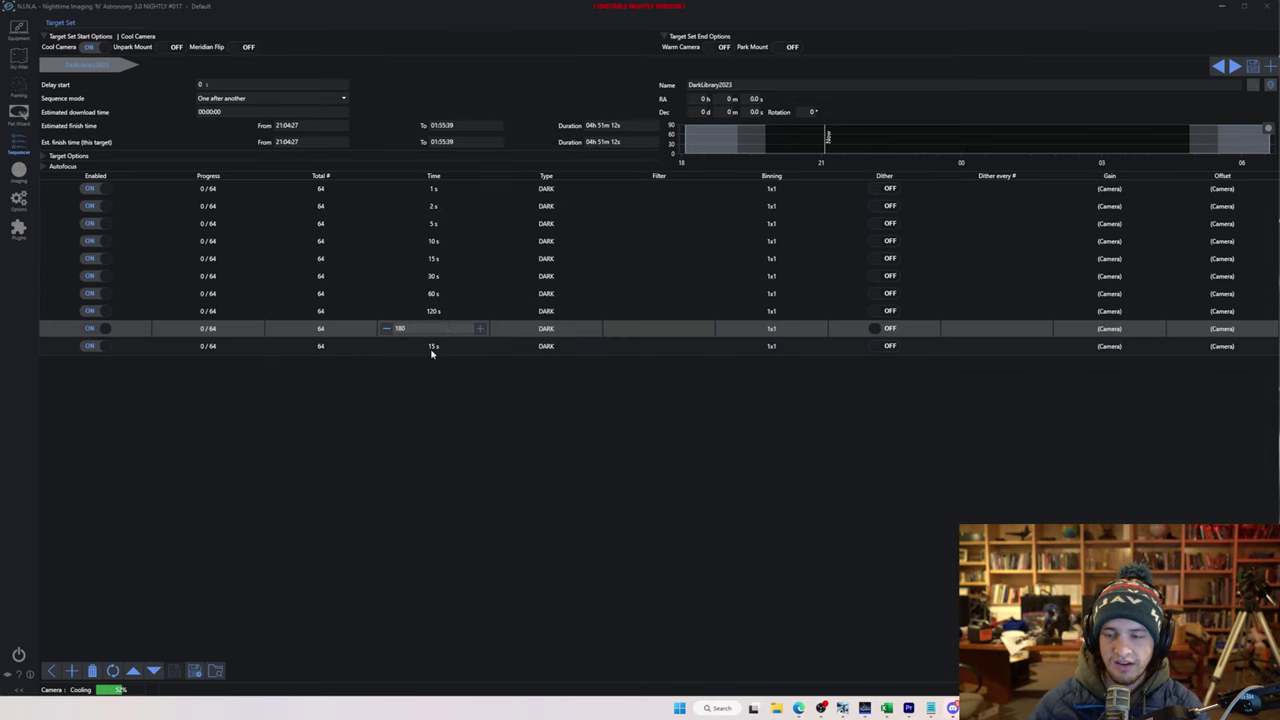
pyautogui.click(433, 346)
pyautogui.write('240')
pyautogui.click(427, 364)
pyautogui.write('300')
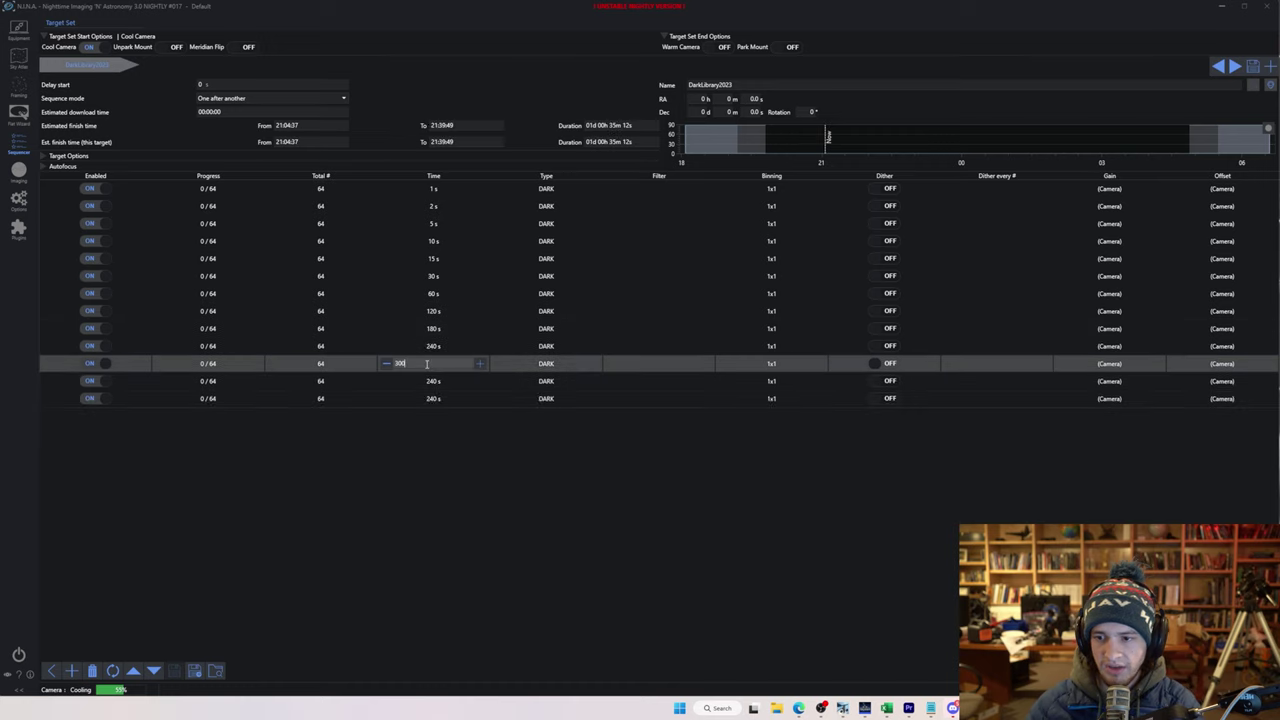
pyautogui.click(433, 381)
pyautogui.write('600')
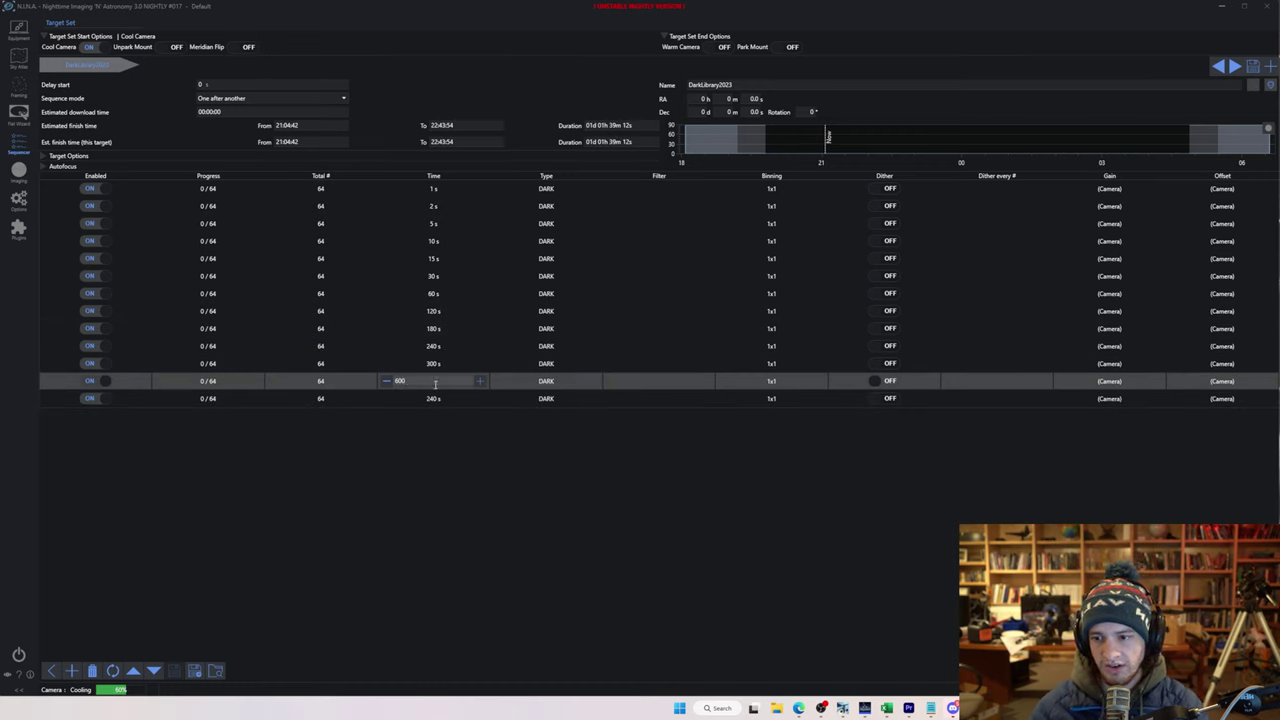
pyautogui.click(437, 399)
pyautogui.write('9')
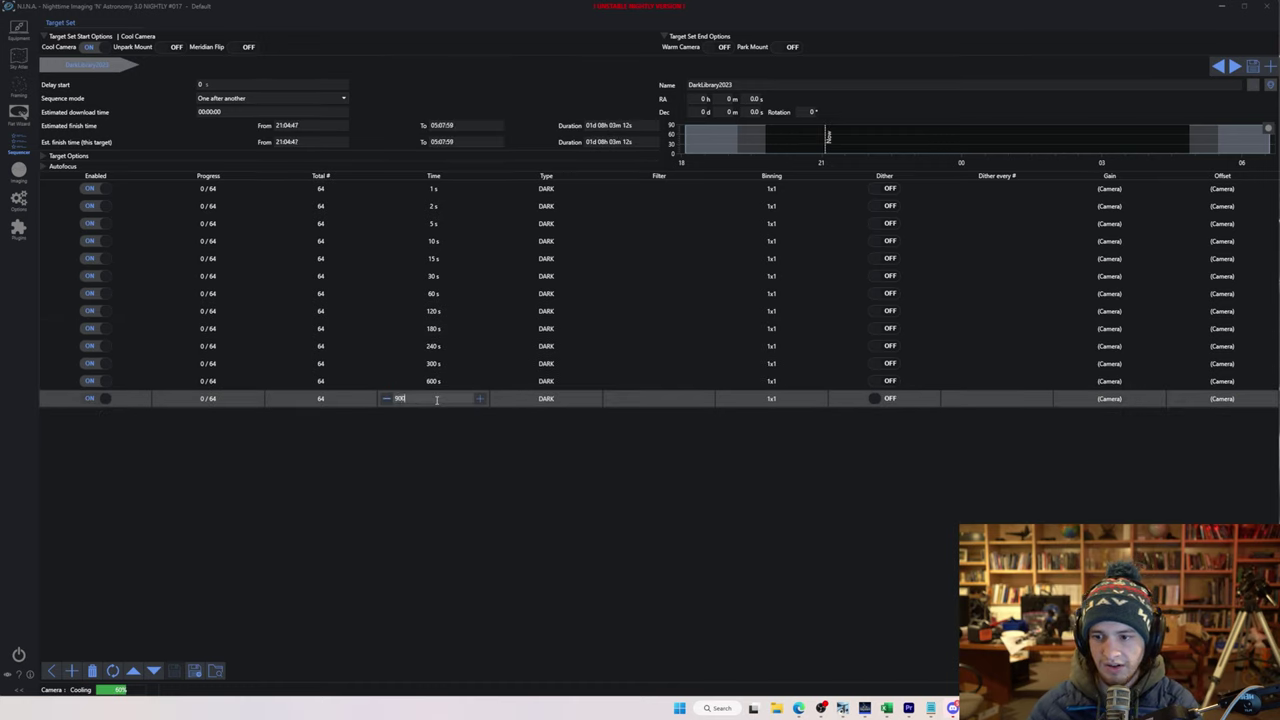
pyautogui.write('00')
pyautogui.click(426, 452)
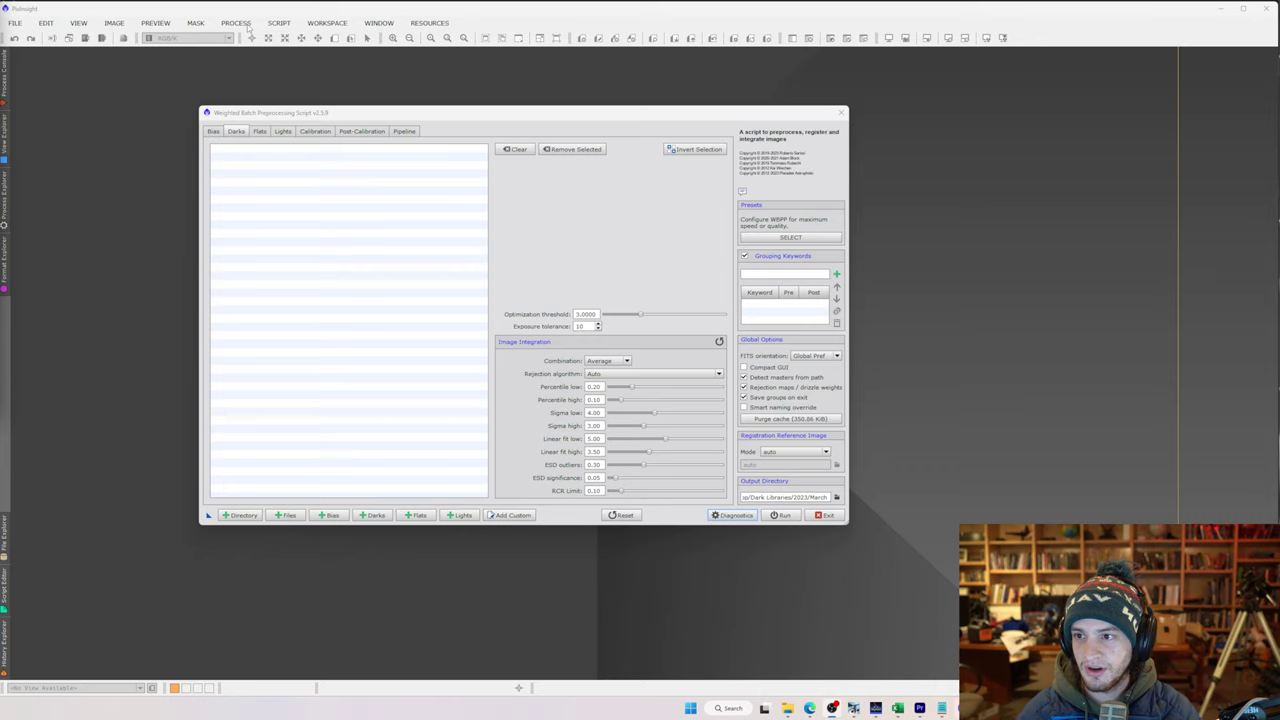
# Relaunch the WeightedBatchPreprocessing script from the Script menu
pyautogui.click(277, 22)
pyautogui.moveTo(320, 38)
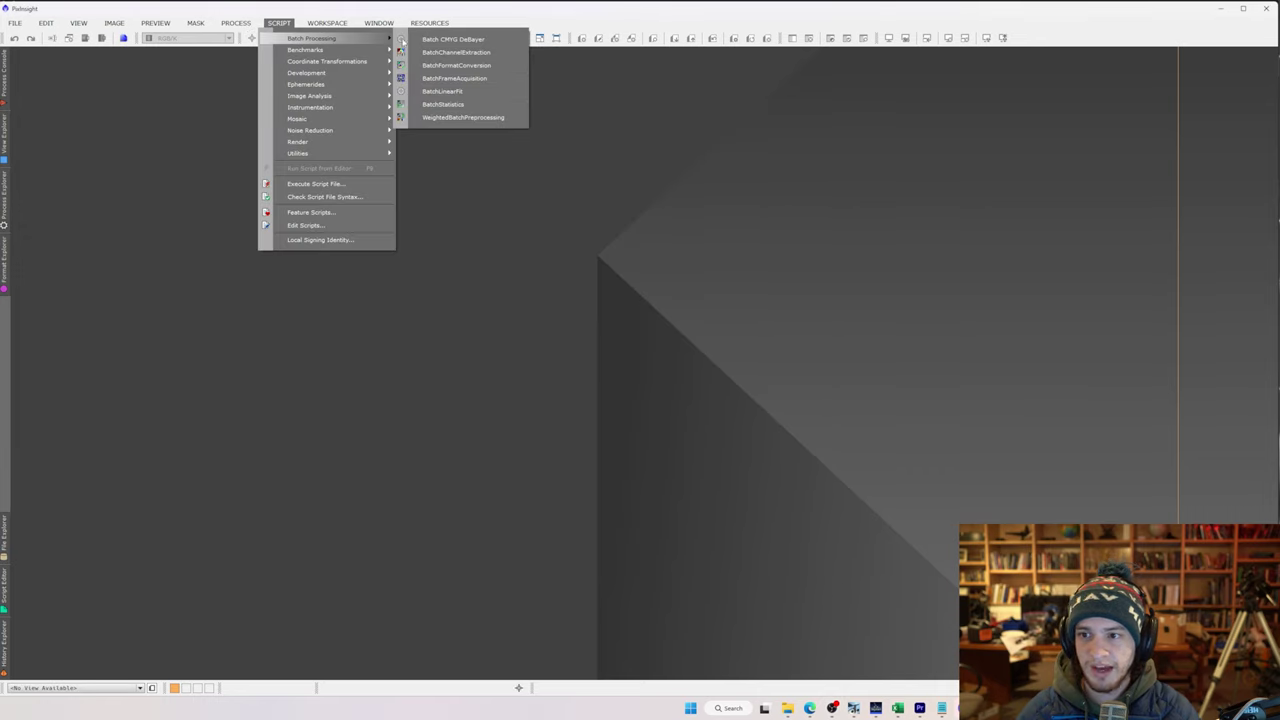
pyautogui.click(435, 118)
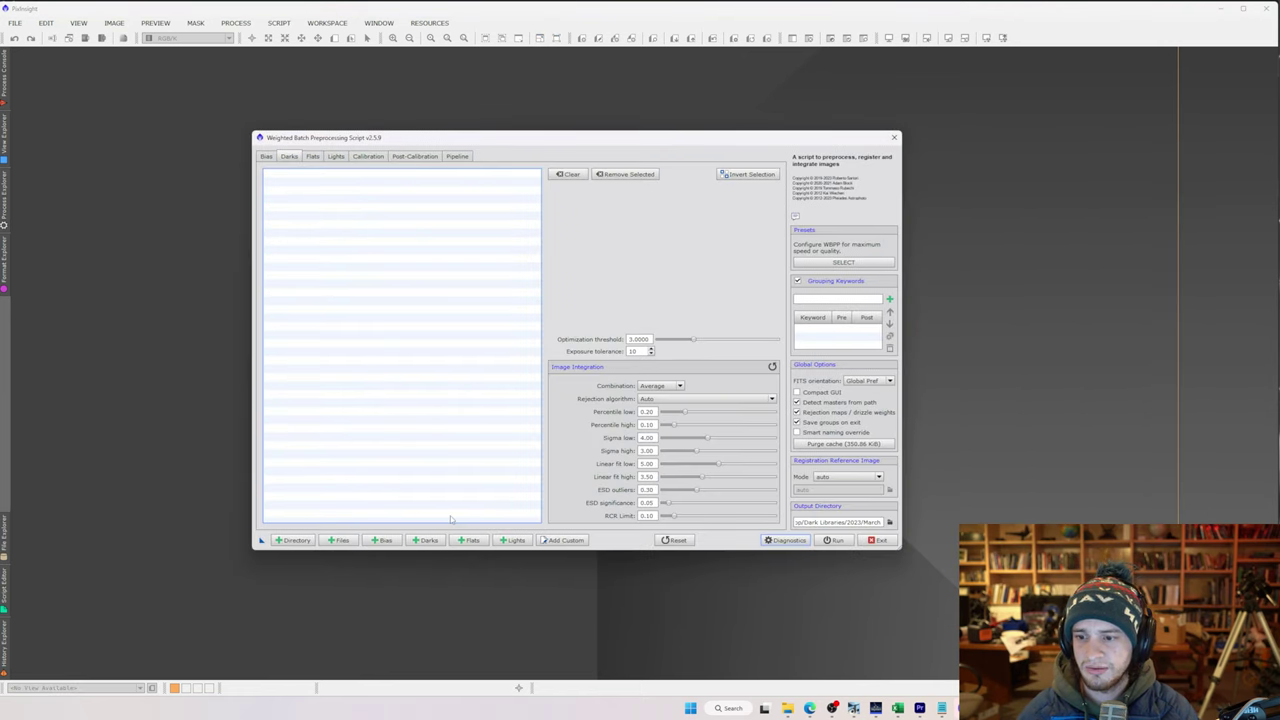
# Add all frames from Documents > N.I.N.A > 2023-03-08 > DARK > 1s to the Darks list
pyautogui.click(425, 540)
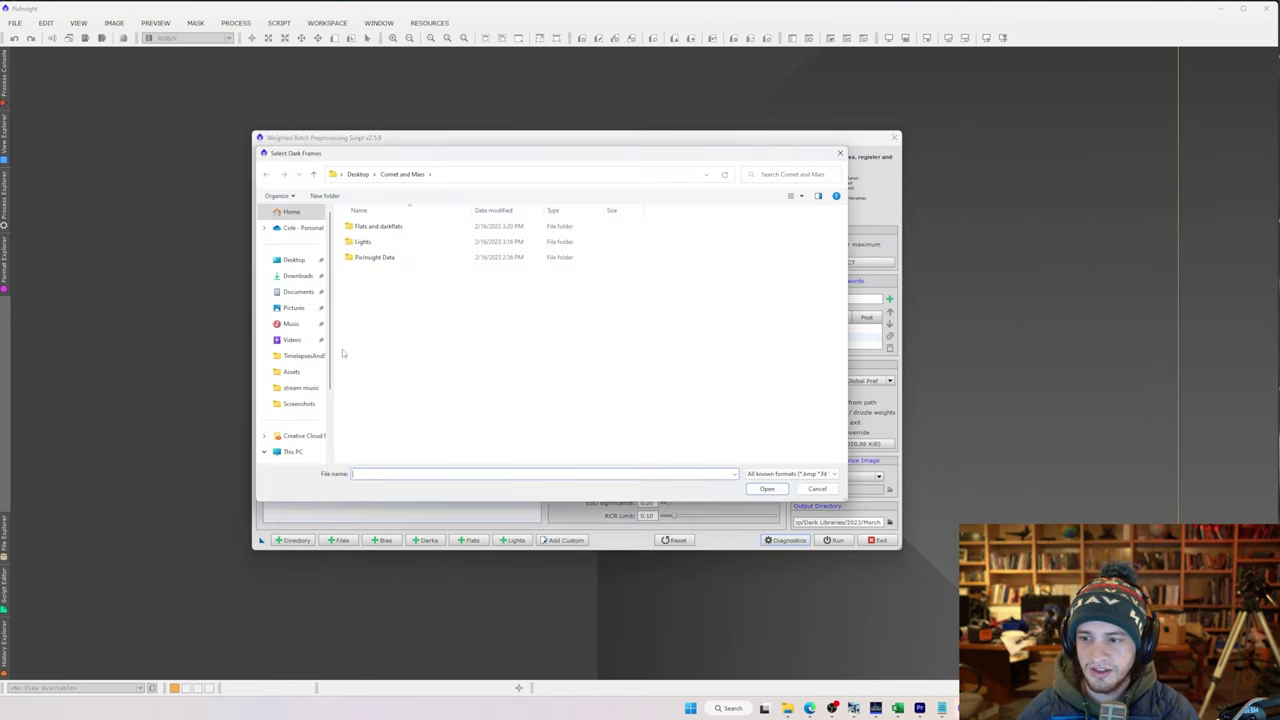
pyautogui.click(300, 293)
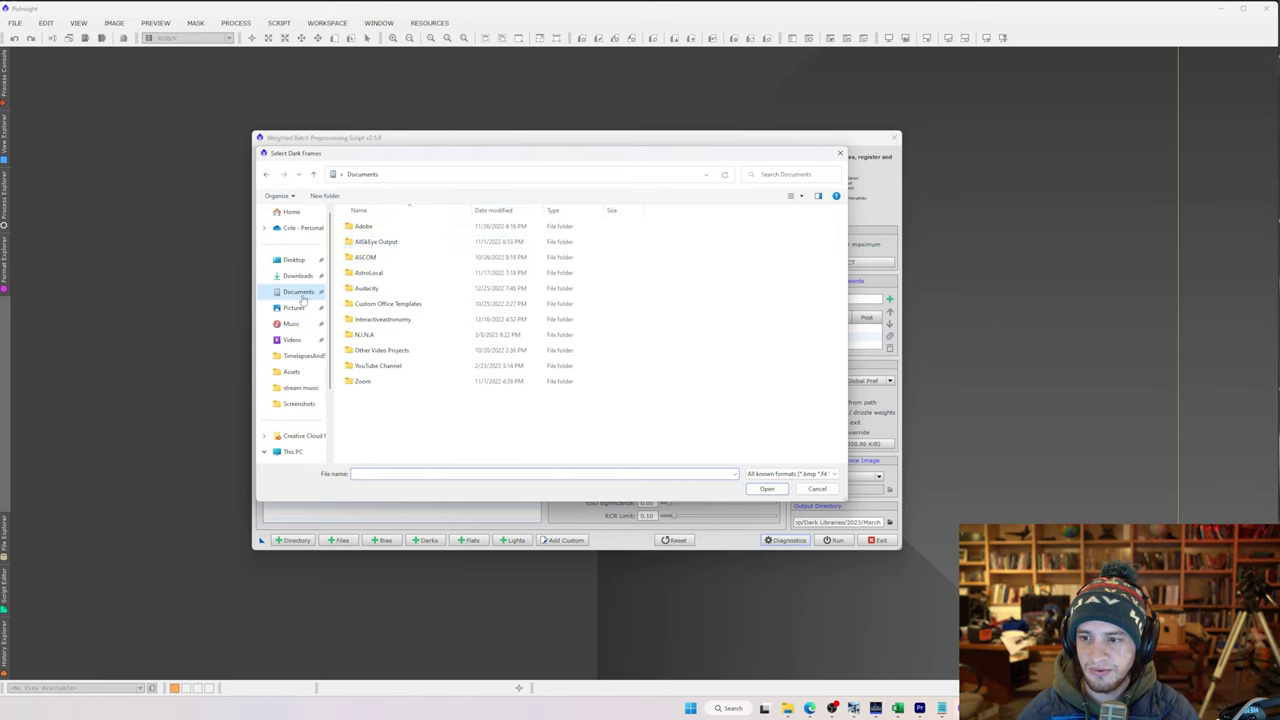
pyautogui.doubleClick(378, 335)
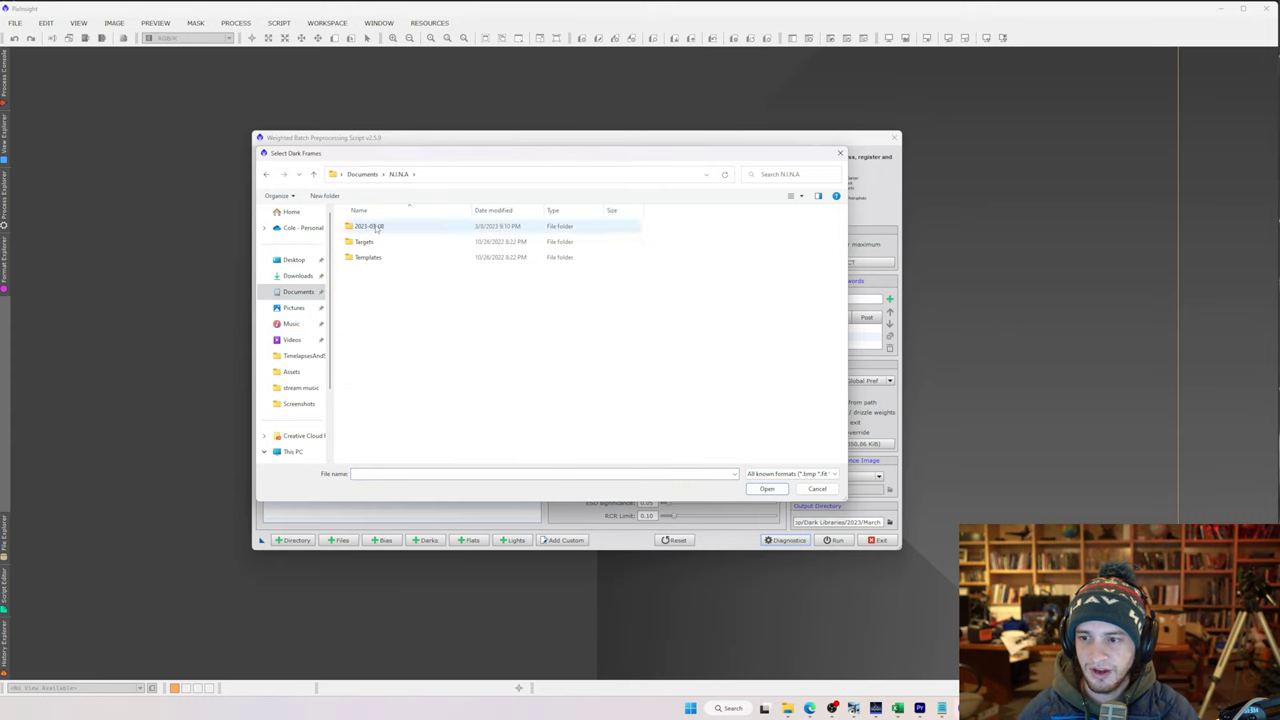
pyautogui.doubleClick(376, 228)
pyautogui.doubleClick(376, 228)
pyautogui.doubleClick(376, 228)
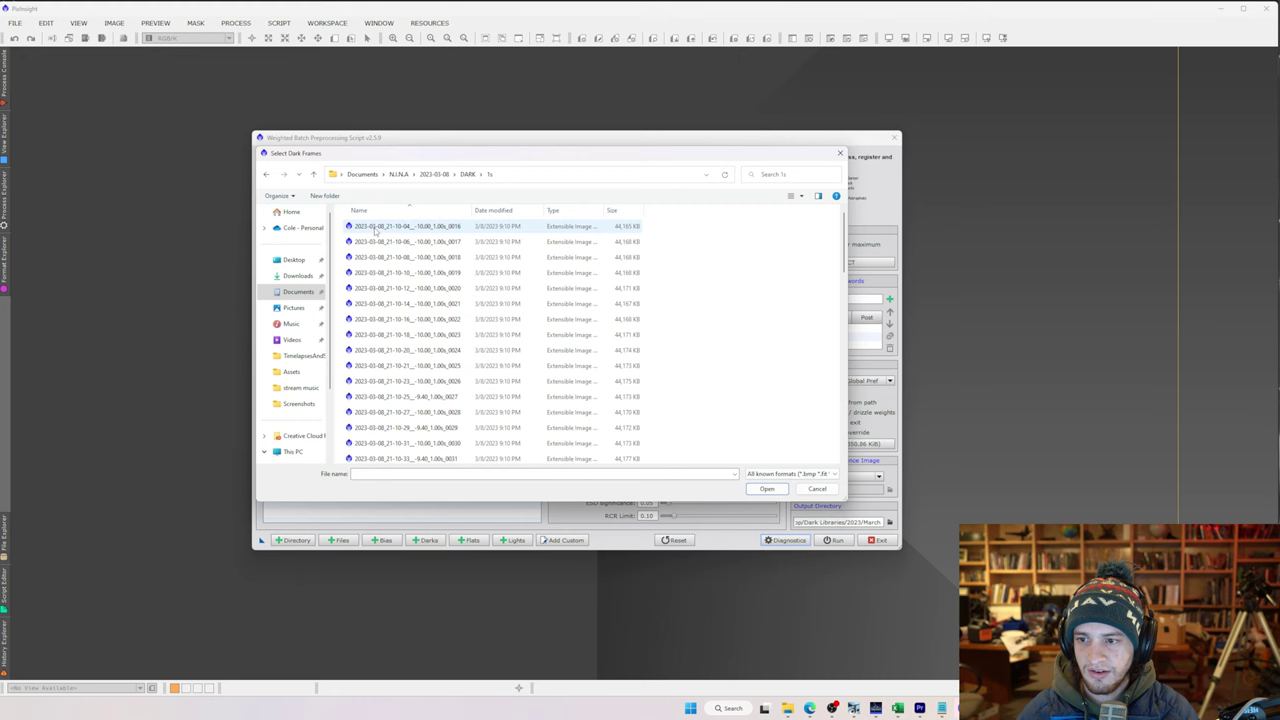
pyautogui.click(375, 228)
pyautogui.hotkey('ctrl', 'a')
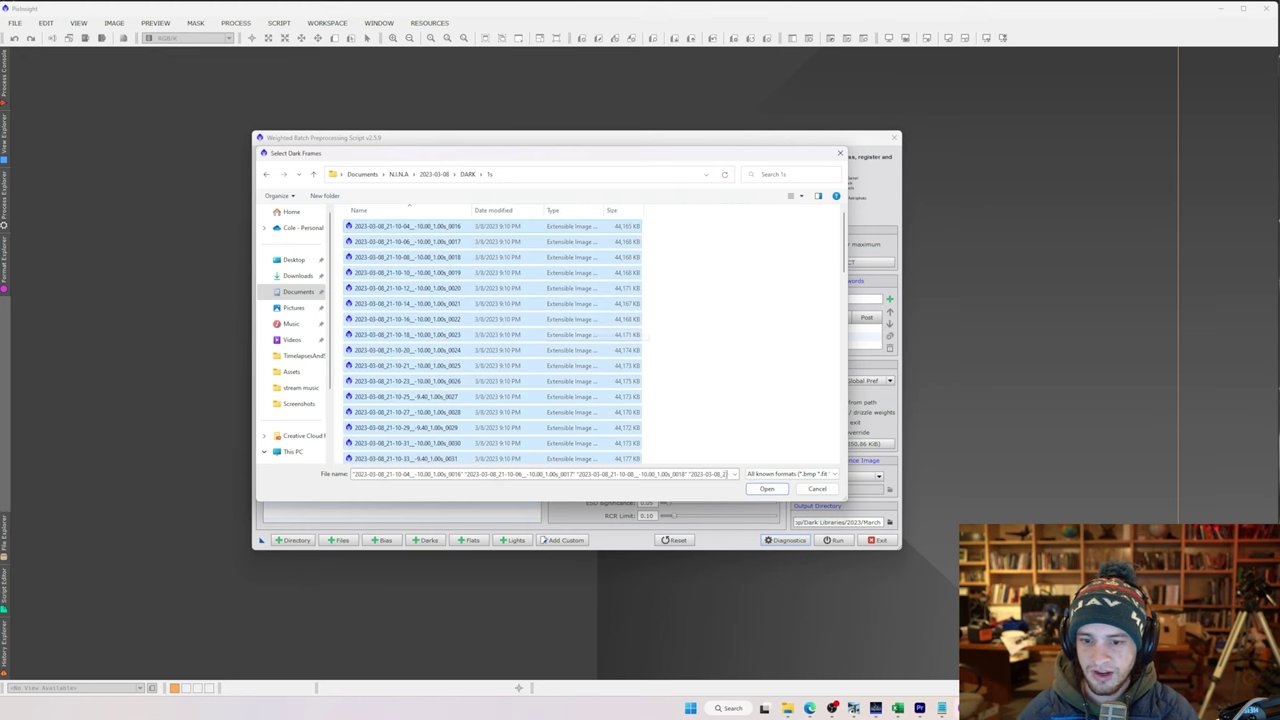
pyautogui.click(767, 489)
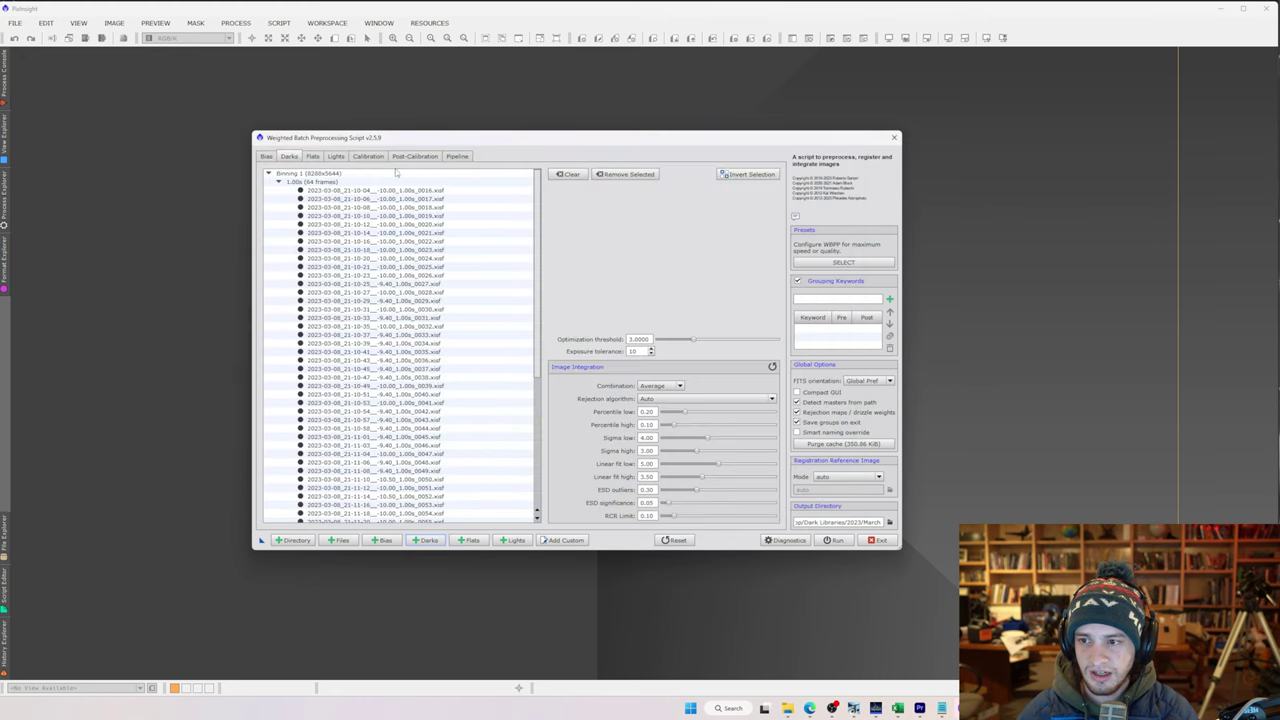
pyautogui.scroll(-8, 531, 300)
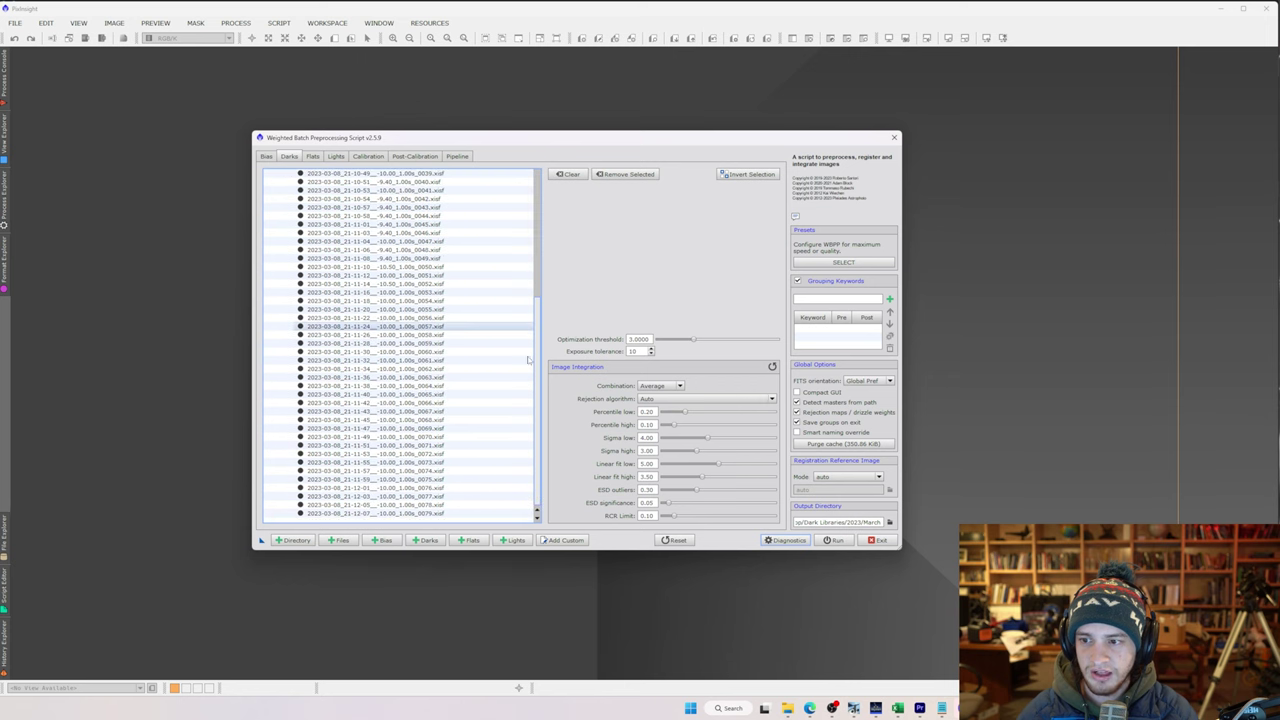
pyautogui.scroll(8, 531, 422)
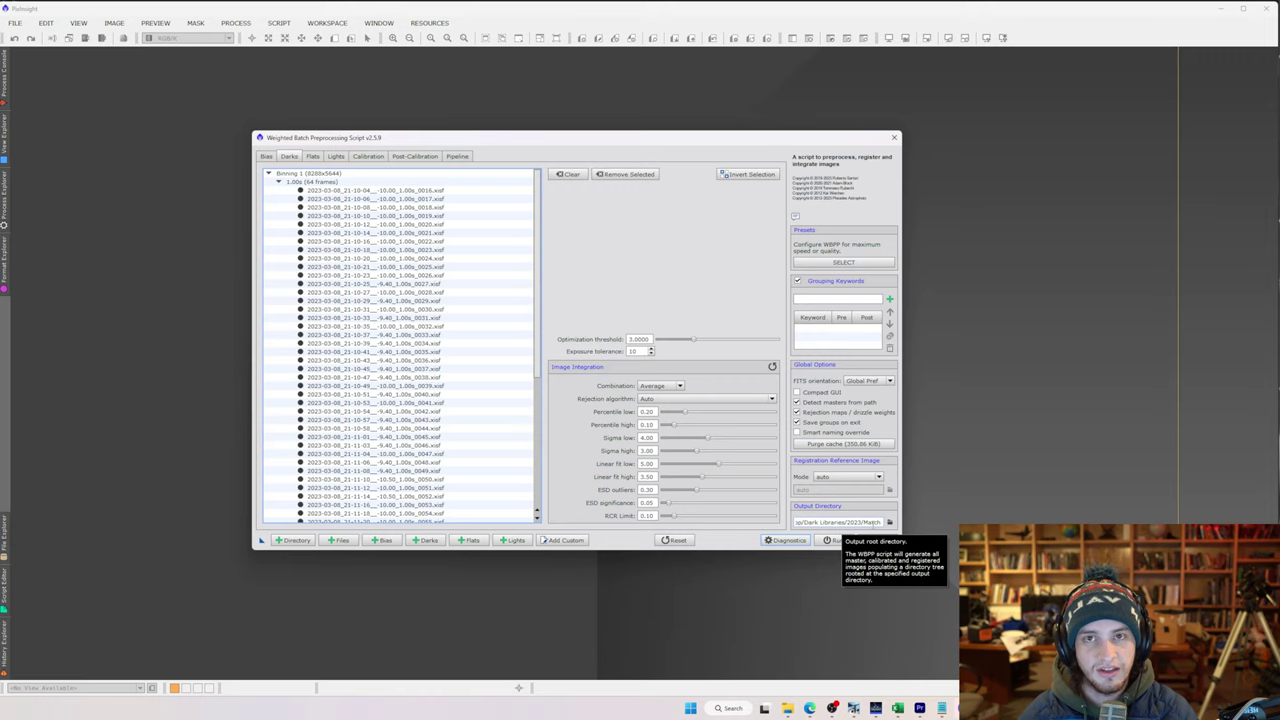
# Run WBPP to produce masterDark_BIN-1_8288x5644_EXPOSURE-1.00s.xisf, then dismiss the monitor and report
pyautogui.click(832, 540)
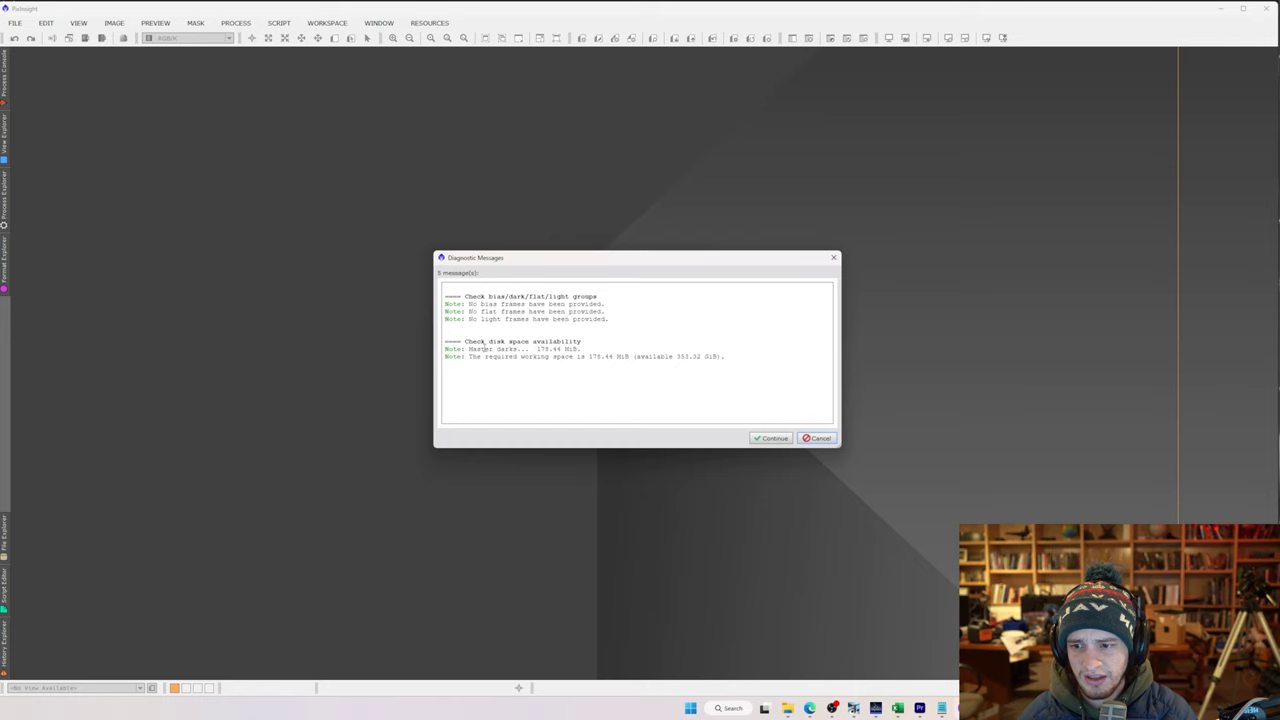
pyautogui.press('Return')
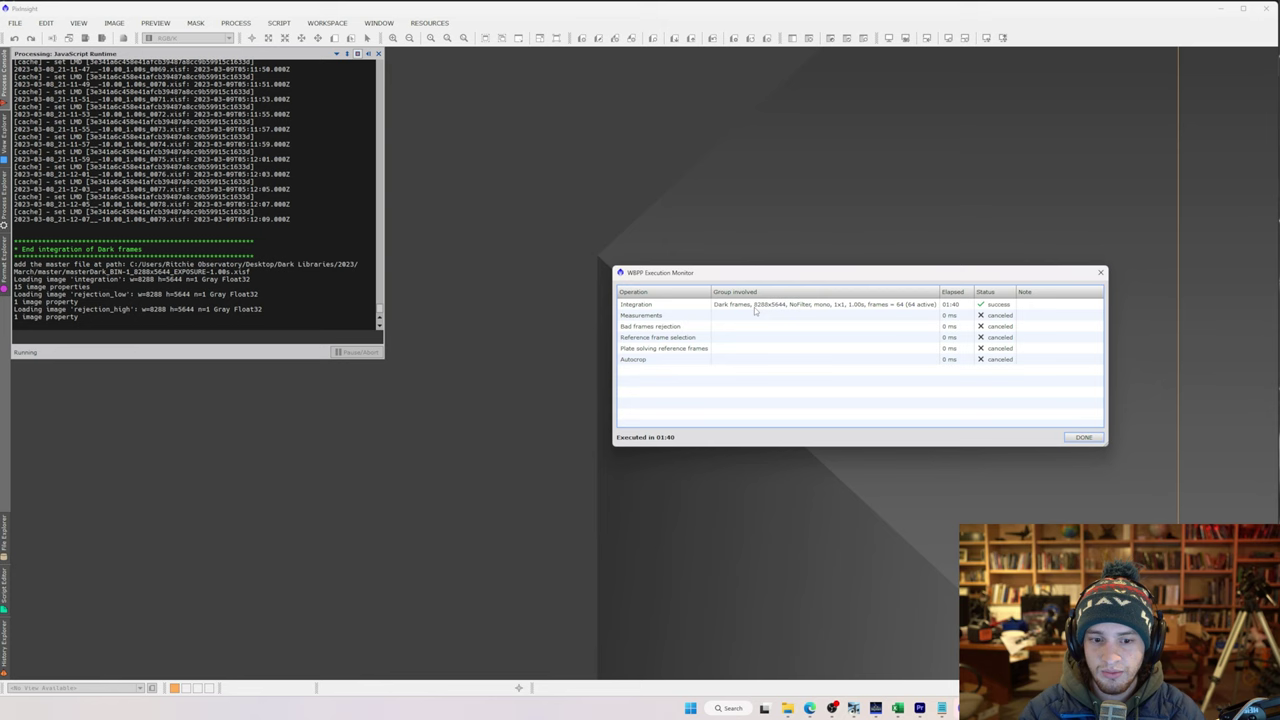
pyautogui.click(1082, 437)
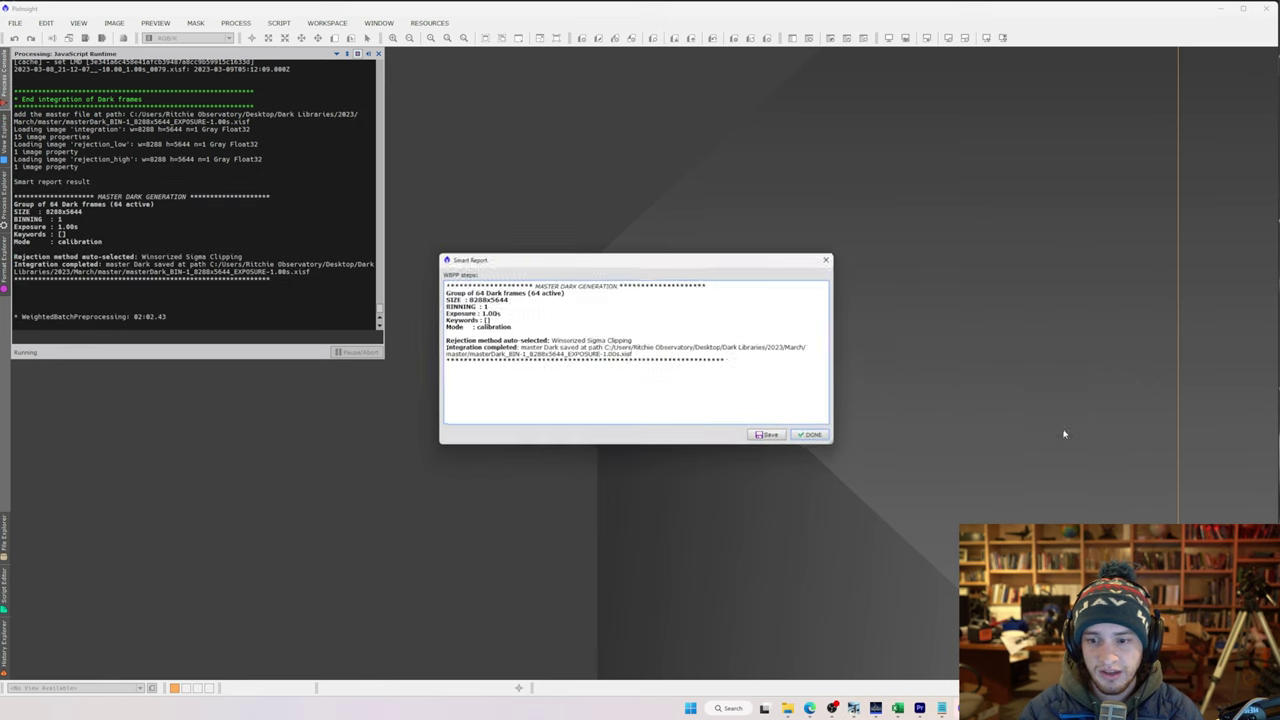
pyautogui.click(818, 438)
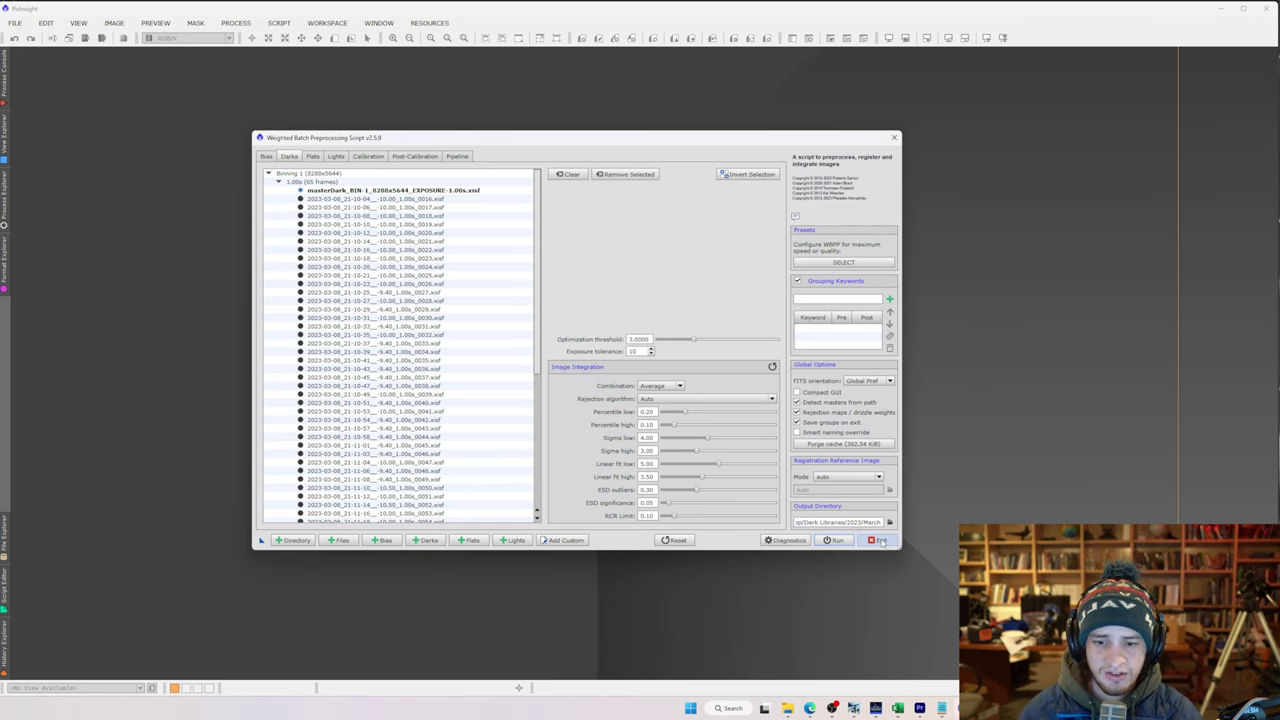
# Exit WBPP, bring the master dark integration to the front and auto-stretch it
pyautogui.click(878, 540)
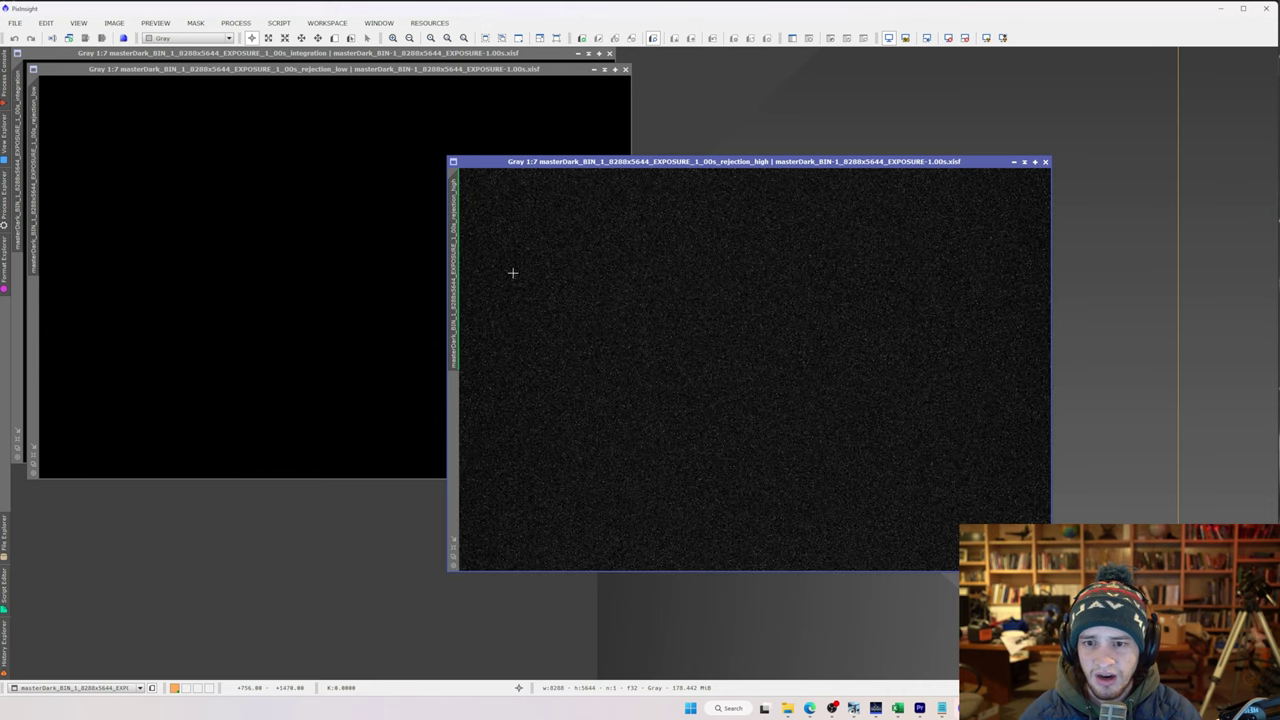
pyautogui.click(306, 72)
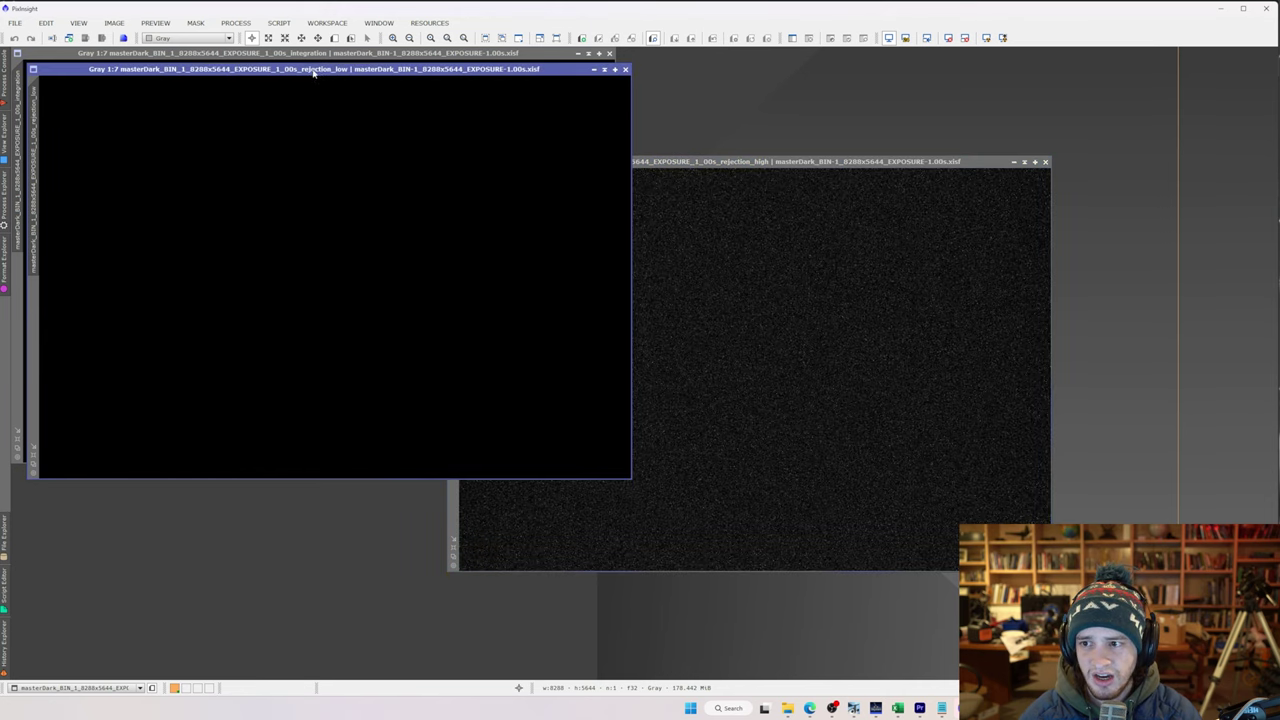
pyautogui.click(299, 55)
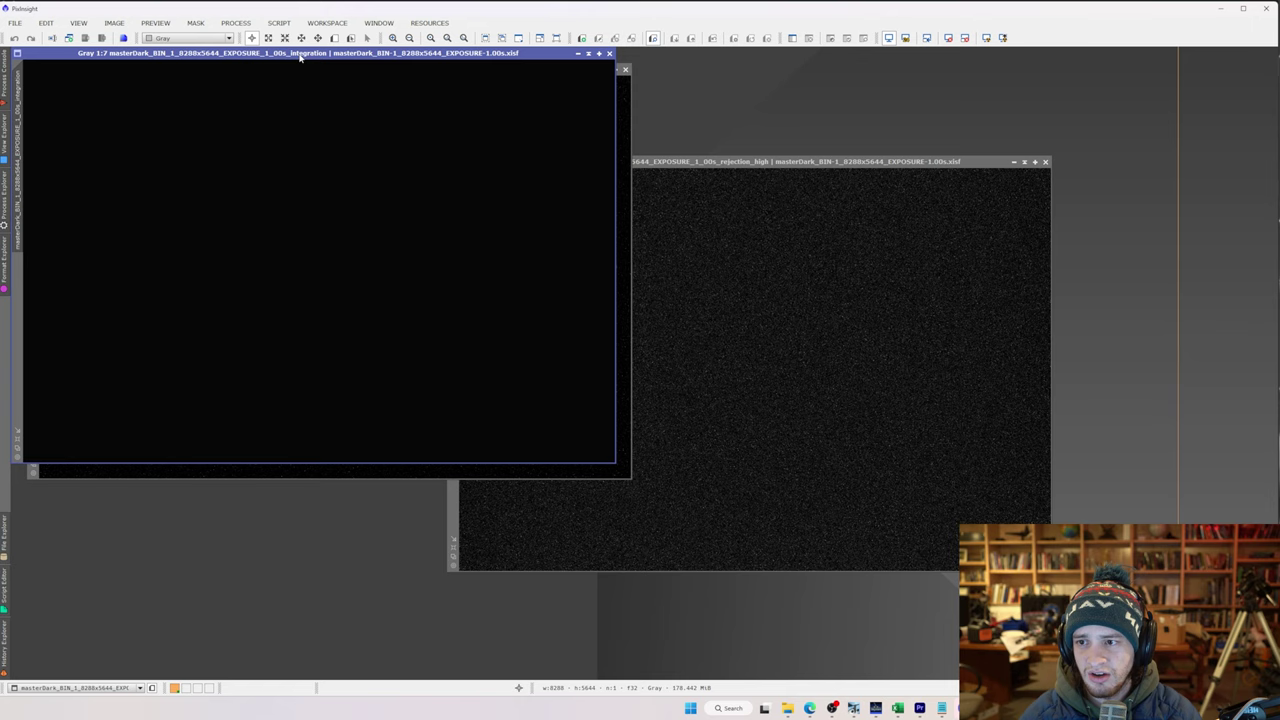
pyautogui.hotkey('ctrl', 'a')
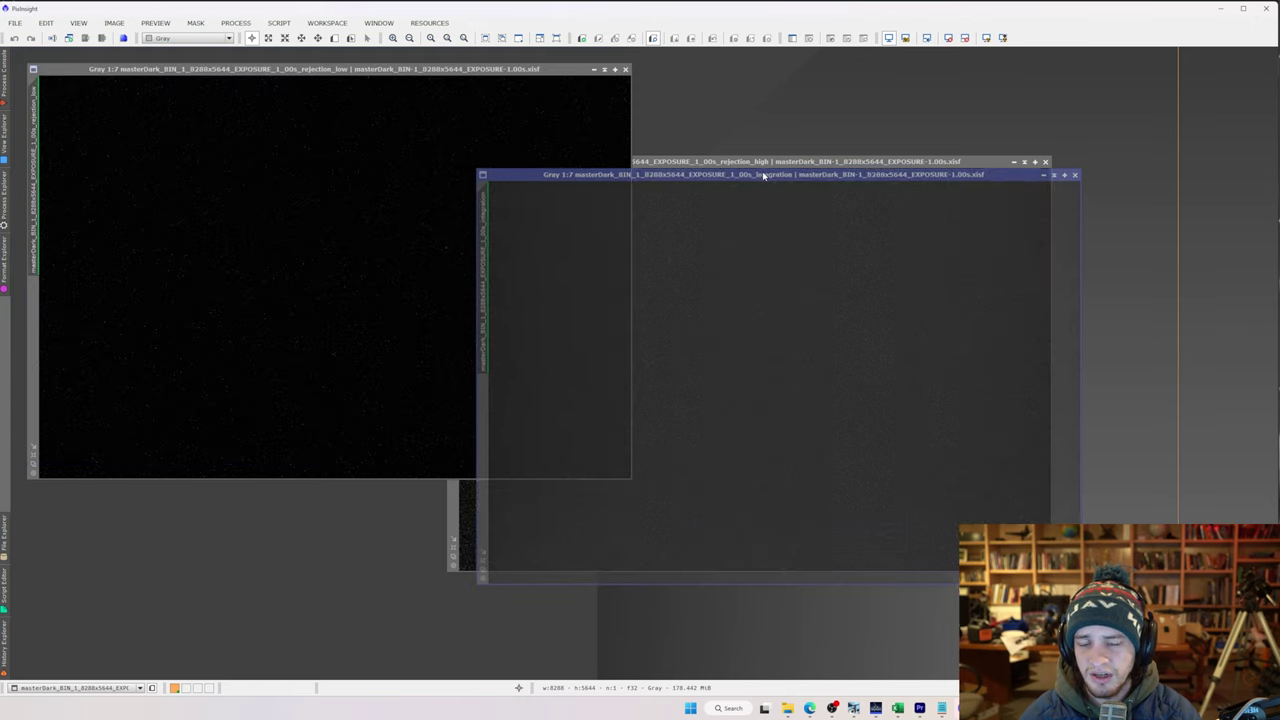